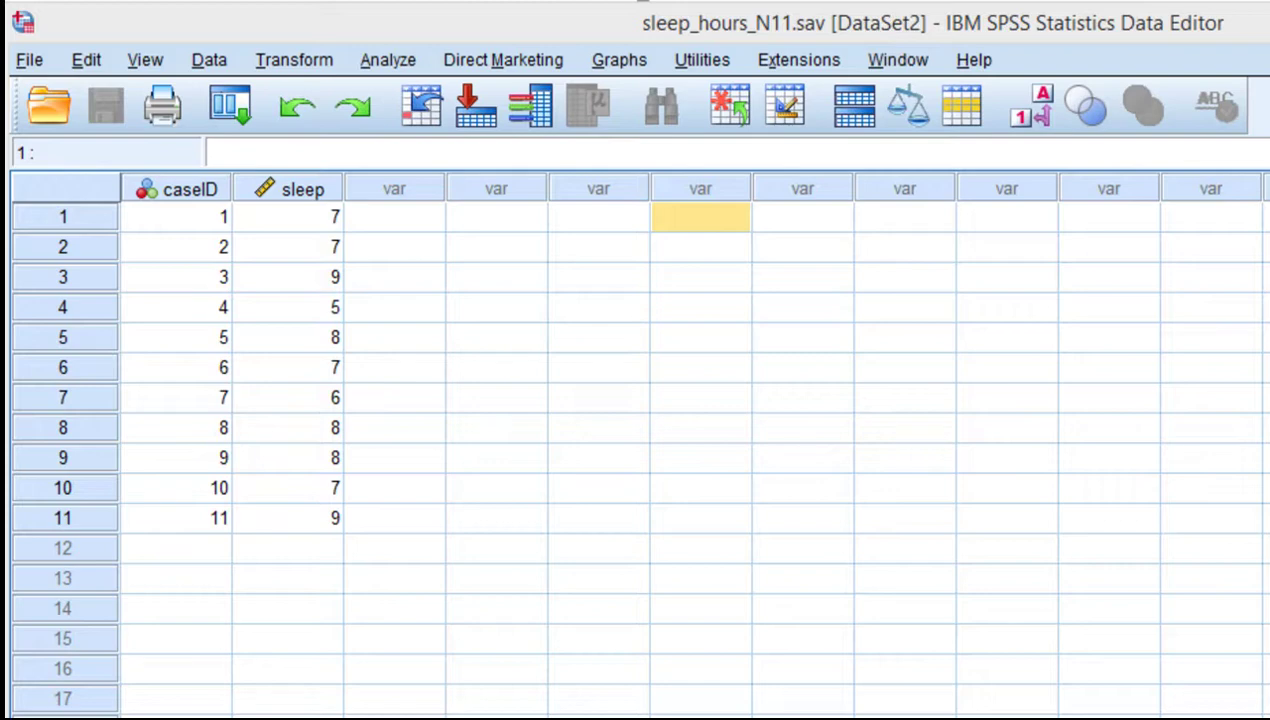
Step: Inspect the eleven sleep values and the empty column beside them in the data grid
{"action": "left_click", "coordinate": [400, 222]}
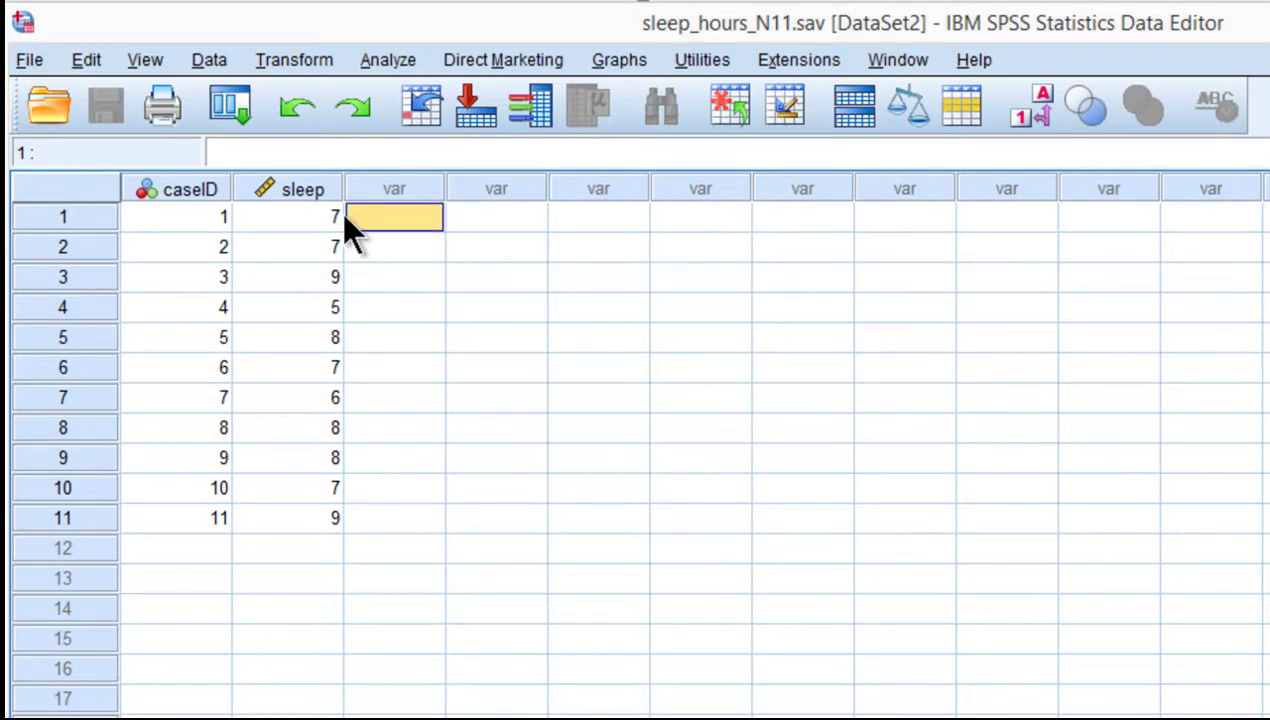
{"action": "left_click", "coordinate": [338, 214]}
{"action": "left_click_drag", "start_coordinate": [338, 214], "coordinate": [335, 367]}
{"action": "left_click", "coordinate": [372, 192]}
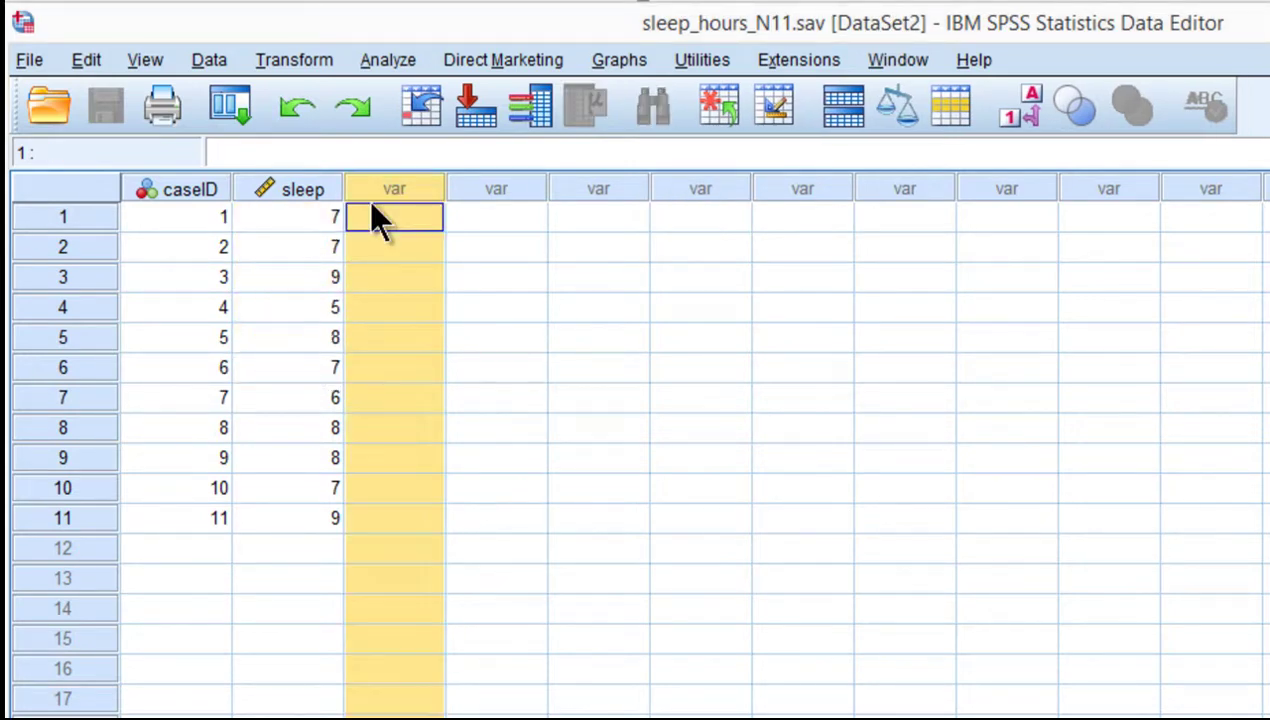
{"action": "left_click", "coordinate": [388, 218]}
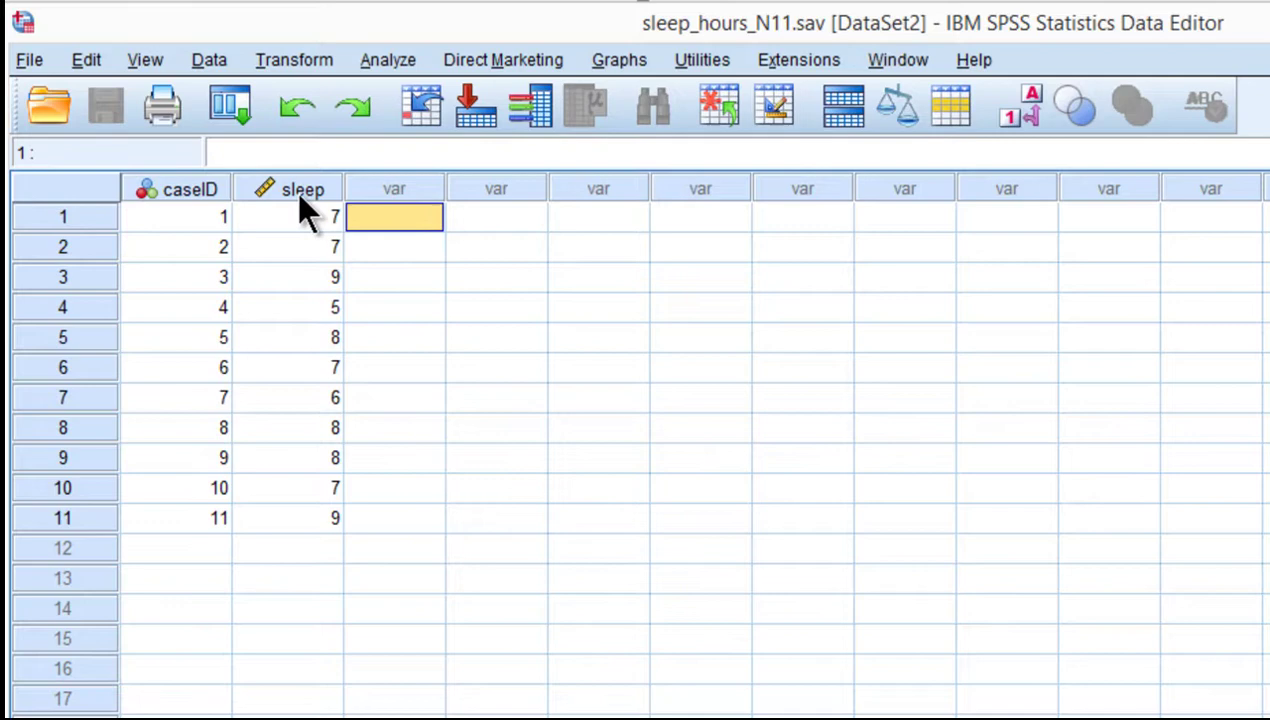
{"action": "left_click", "coordinate": [306, 220]}
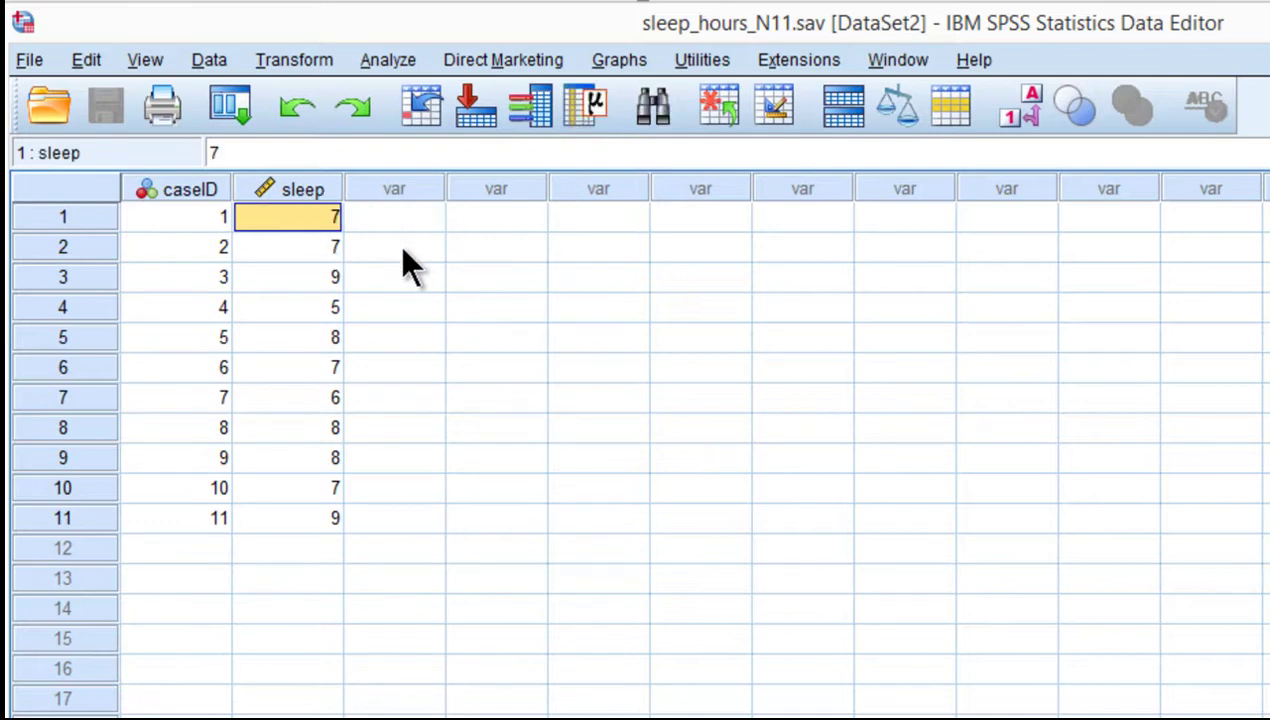
{"action": "left_click", "coordinate": [391, 221]}
{"action": "left_click", "coordinate": [325, 240]}
{"action": "left_click_drag", "start_coordinate": [340, 515], "coordinate": [311, 215]}
{"action": "left_click", "coordinate": [408, 228]}
{"action": "left_click_drag", "start_coordinate": [408, 233], "coordinate": [400, 526]}
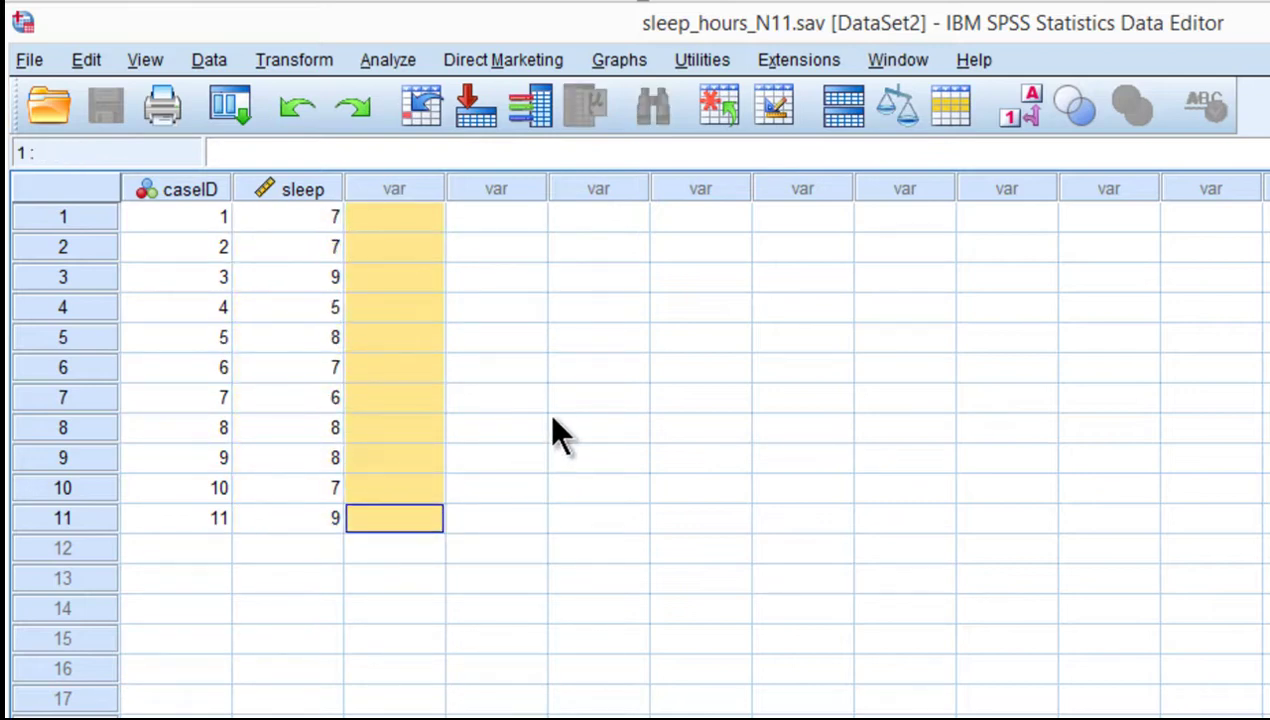
{"action": "left_click", "coordinate": [490, 308]}
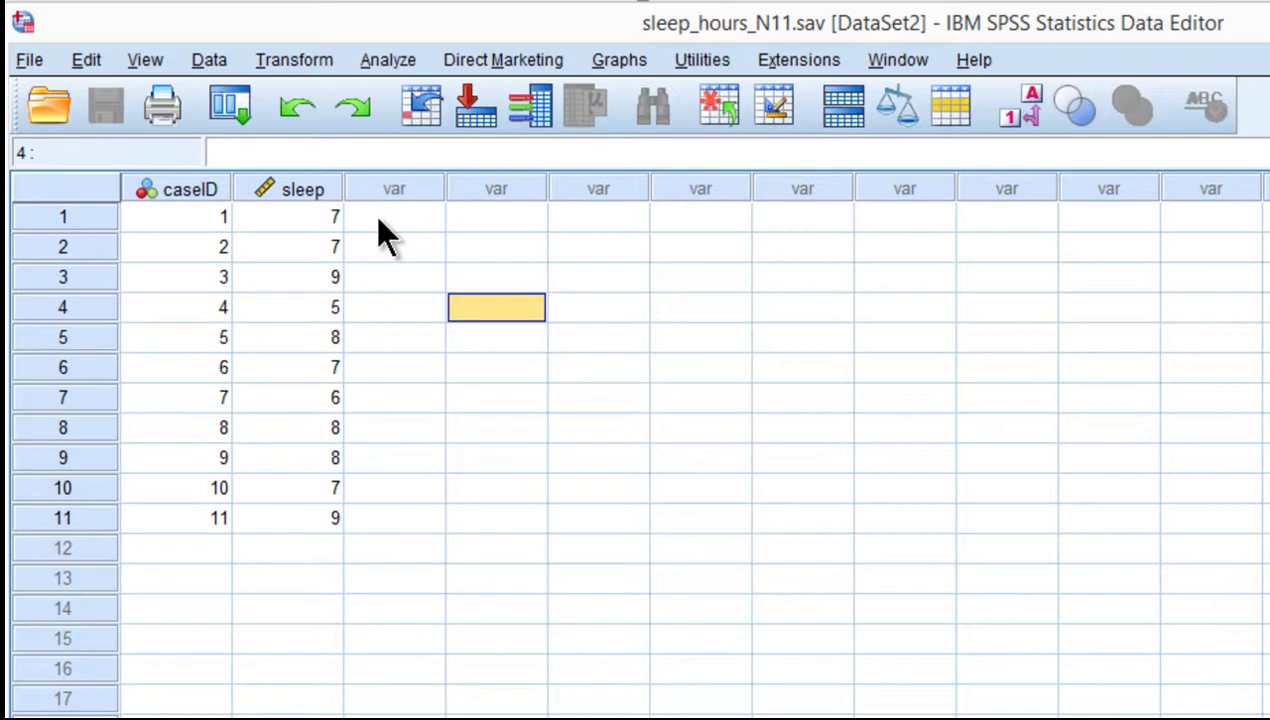
Step: Run Descriptives on sleep with standardized values saved as a new Zsleep variable
{"action": "left_click", "coordinate": [377, 59]}
{"action": "mouse_move", "coordinate": [431, 130]}
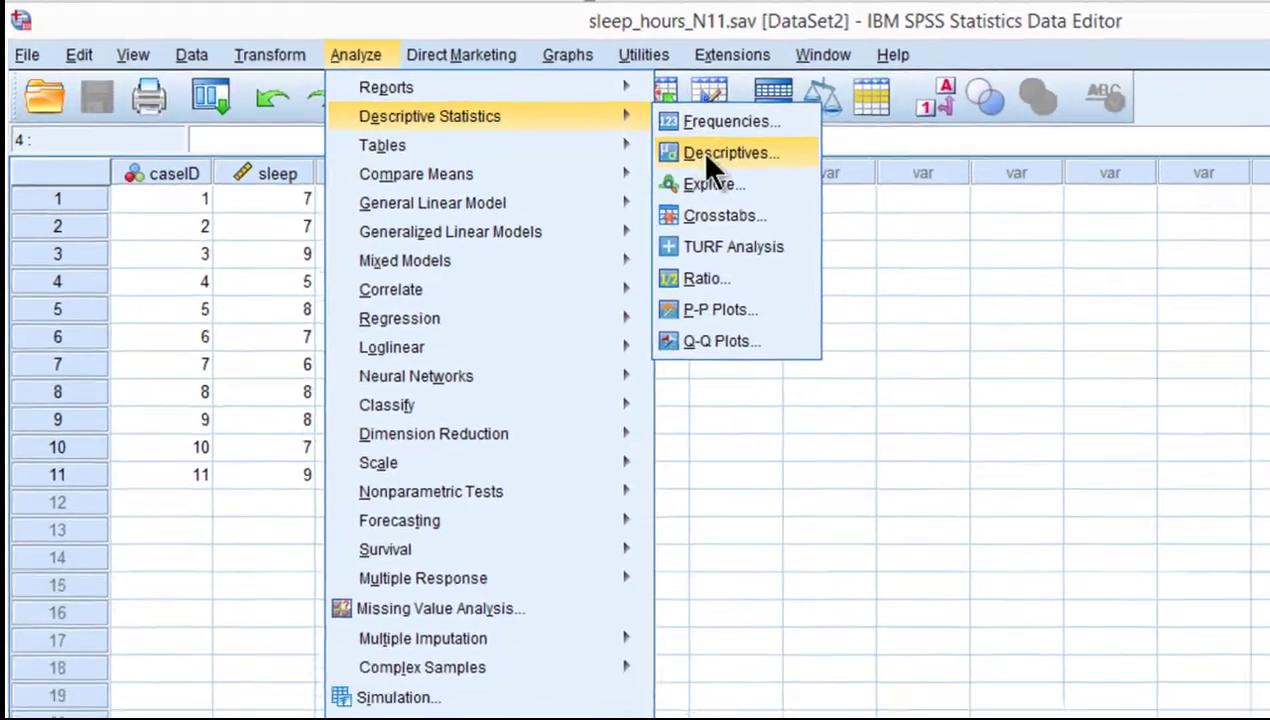
{"action": "left_click", "coordinate": [772, 168]}
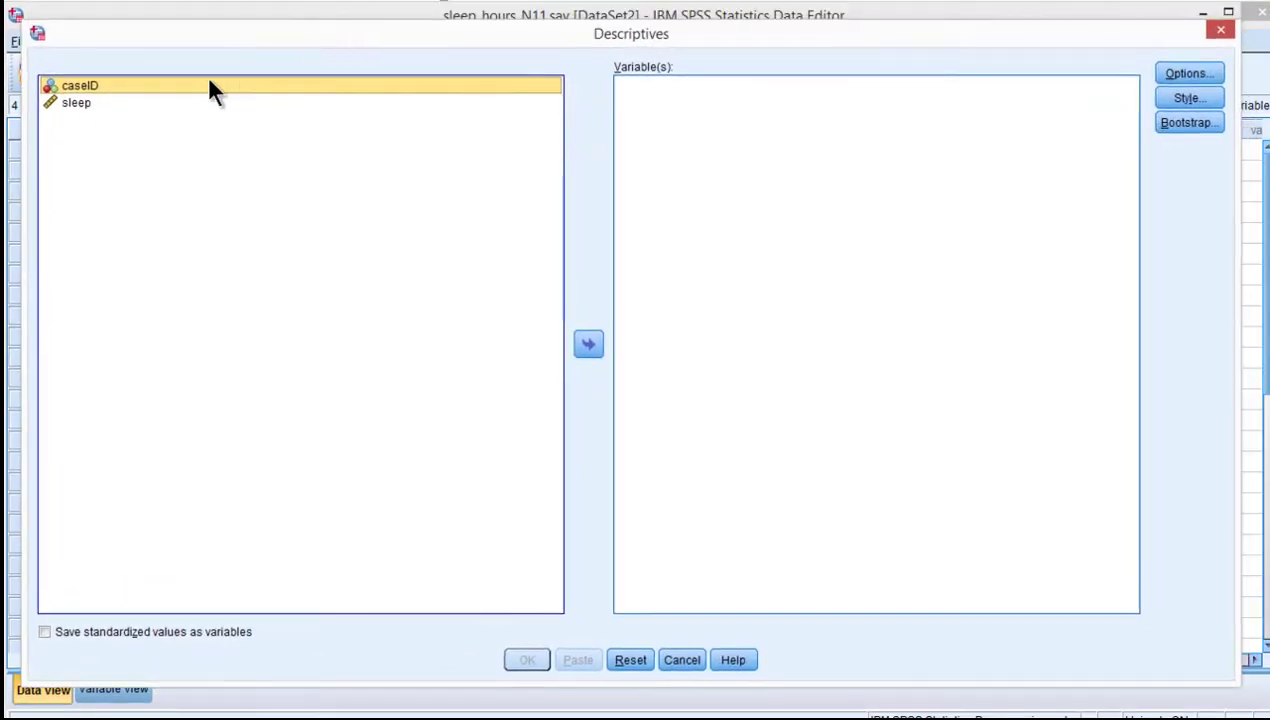
{"action": "left_click", "coordinate": [63, 104]}
{"action": "left_click", "coordinate": [588, 345]}
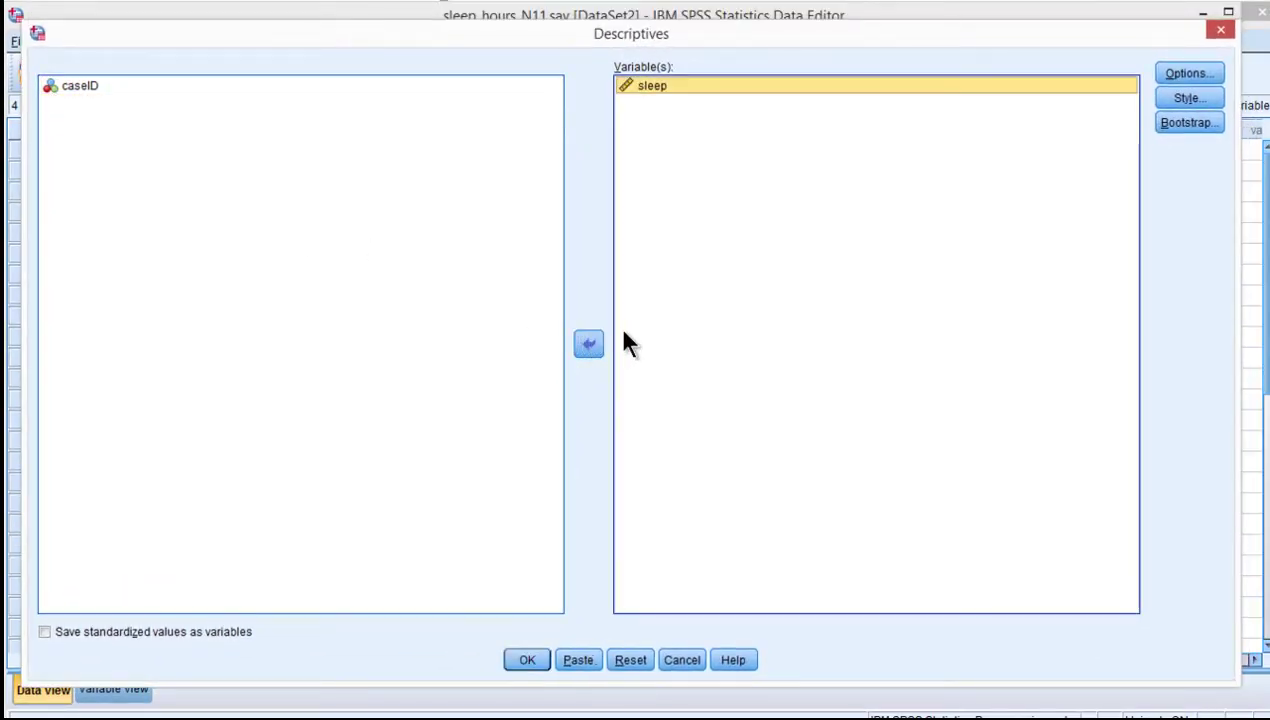
{"action": "left_click", "coordinate": [198, 640]}
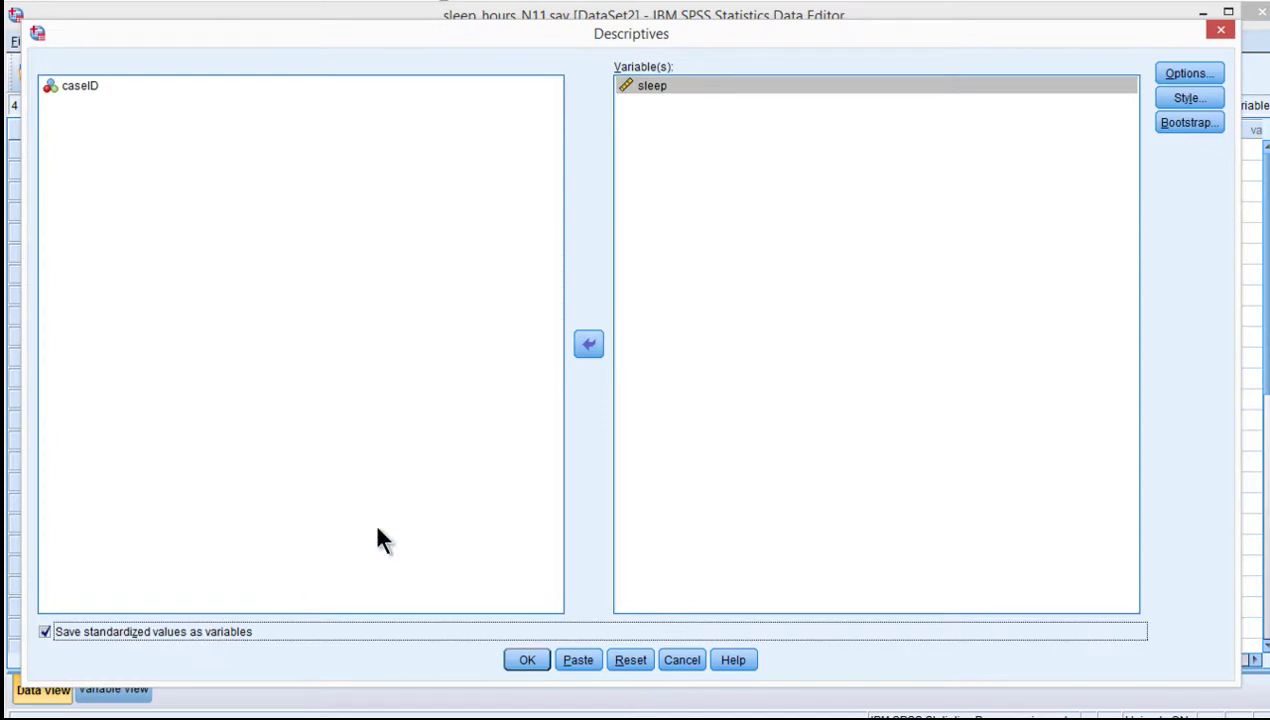
{"action": "left_click", "coordinate": [526, 660]}
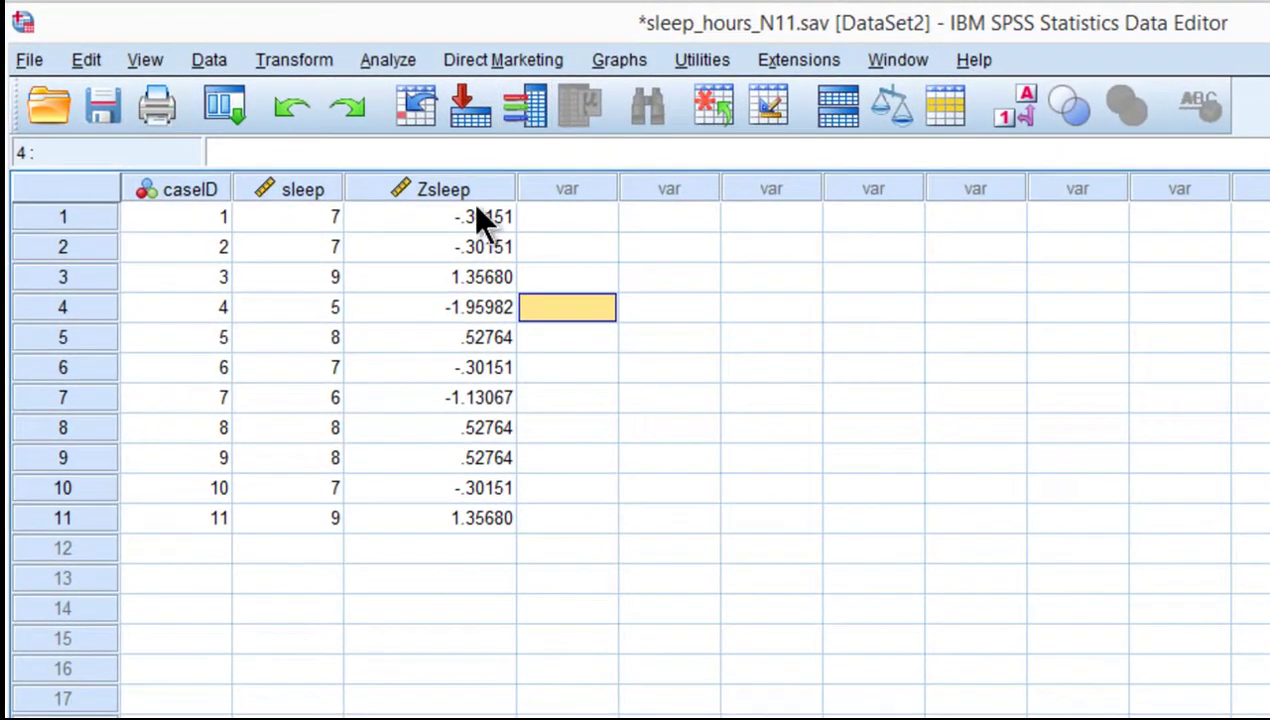
Step: Run Frequencies on Zscore(sleep) with a histogram chart and frequency tables turned off
{"action": "left_click", "coordinate": [469, 214]}
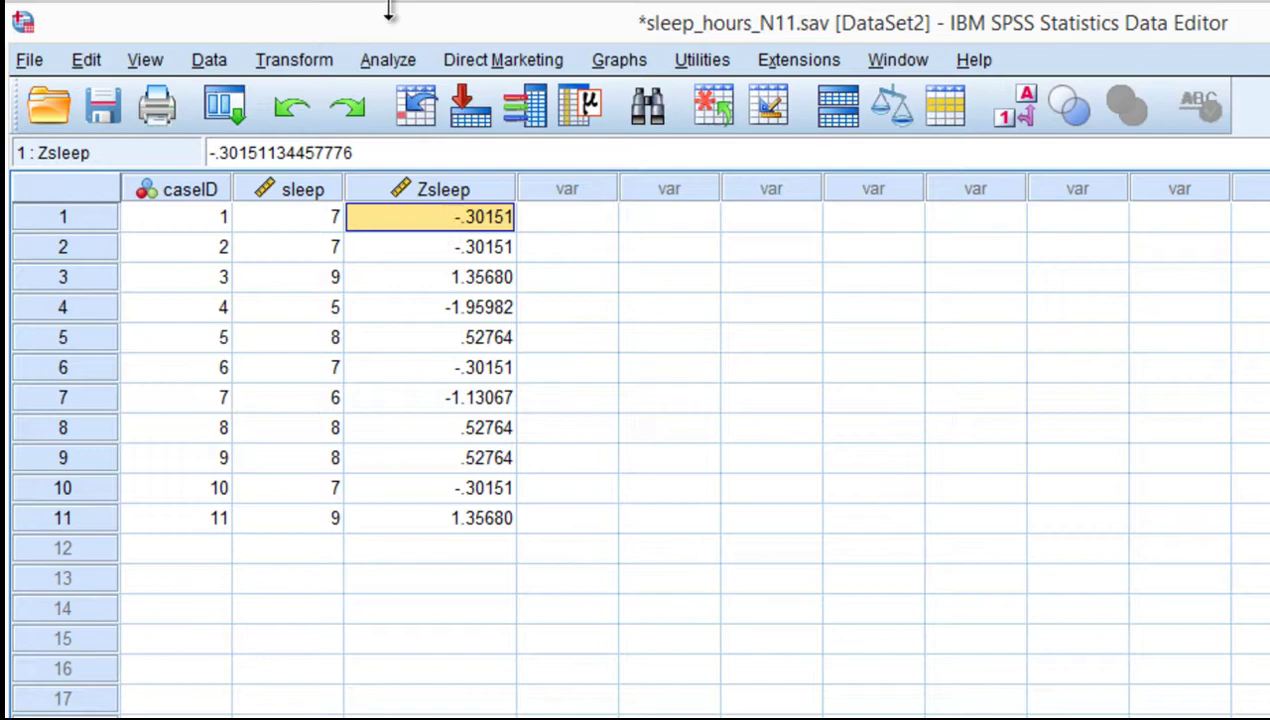
{"action": "left_click", "coordinate": [388, 60]}
{"action": "mouse_move", "coordinate": [468, 130]}
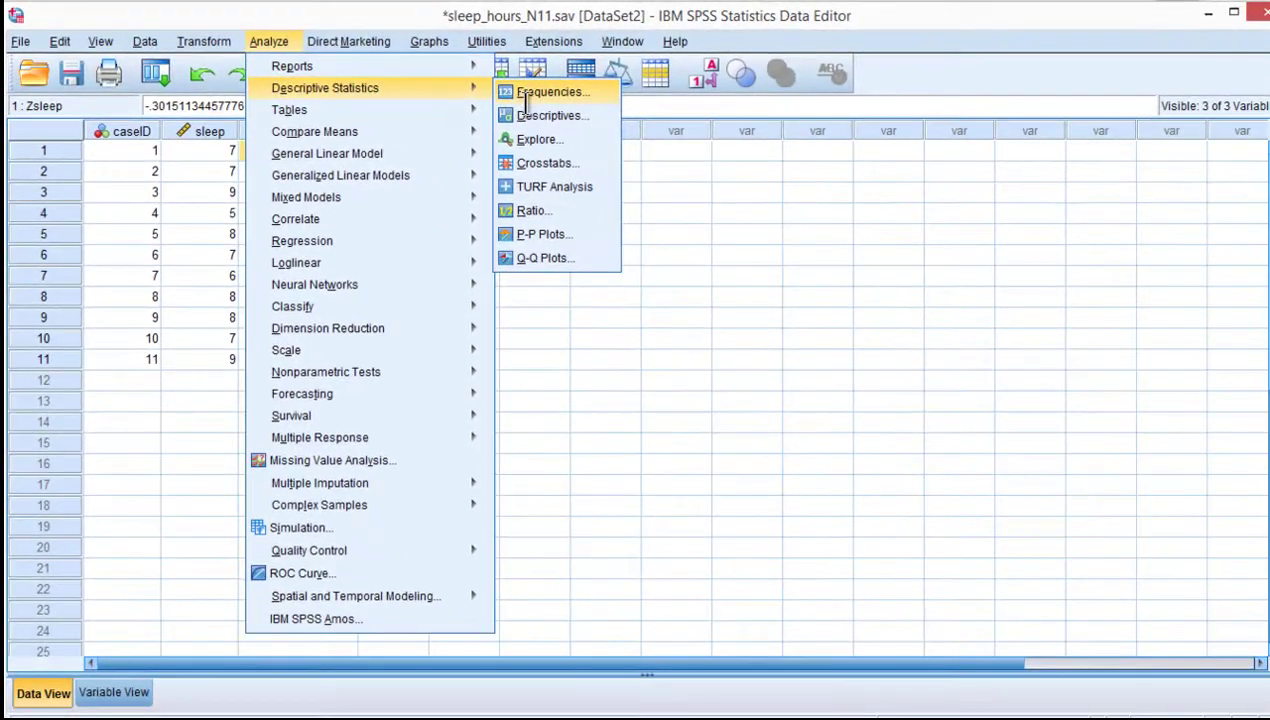
{"action": "left_click", "coordinate": [845, 128]}
{"action": "left_click", "coordinate": [1238, 98]}
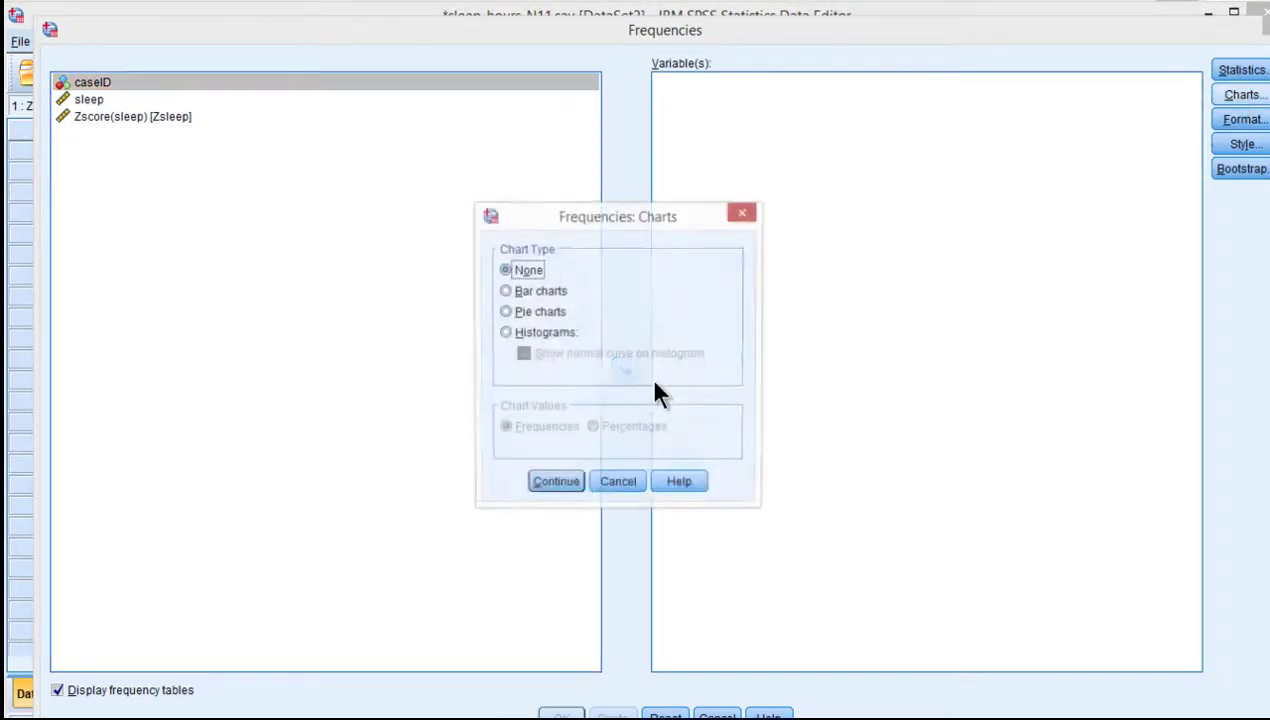
{"action": "left_click", "coordinate": [545, 333]}
{"action": "left_click", "coordinate": [535, 488]}
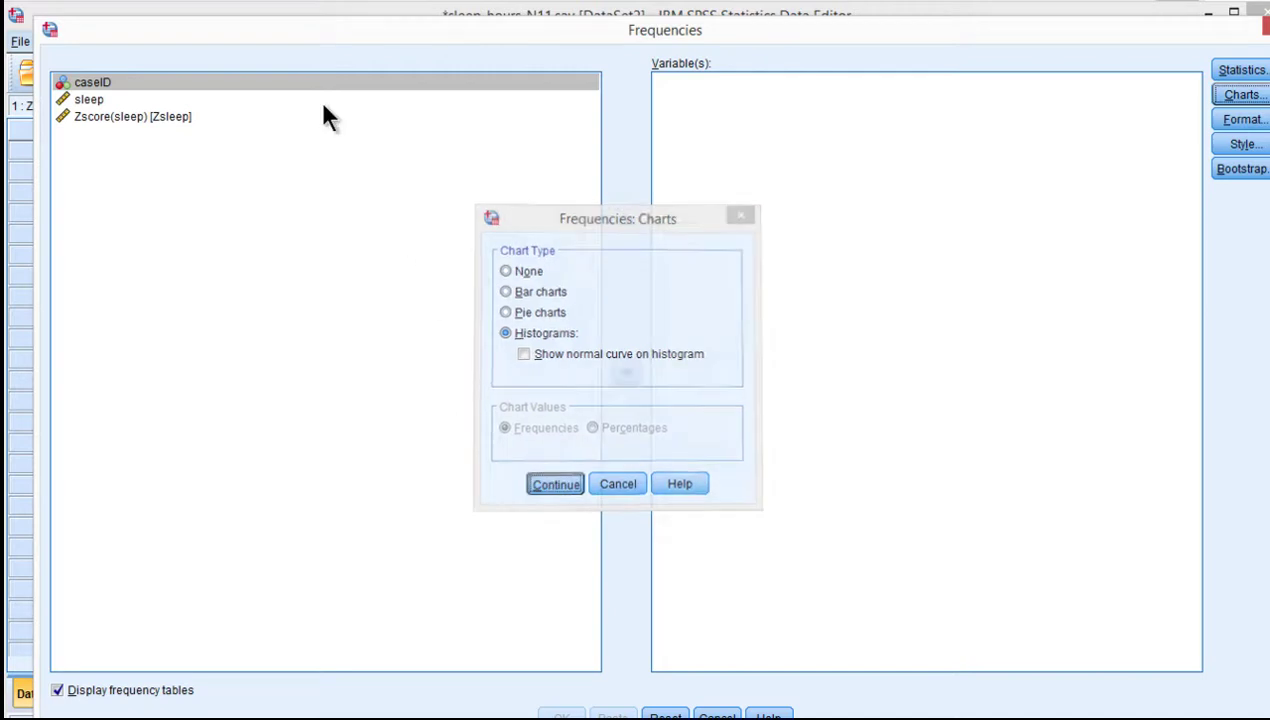
{"action": "left_click", "coordinate": [176, 117]}
{"action": "left_click", "coordinate": [626, 373]}
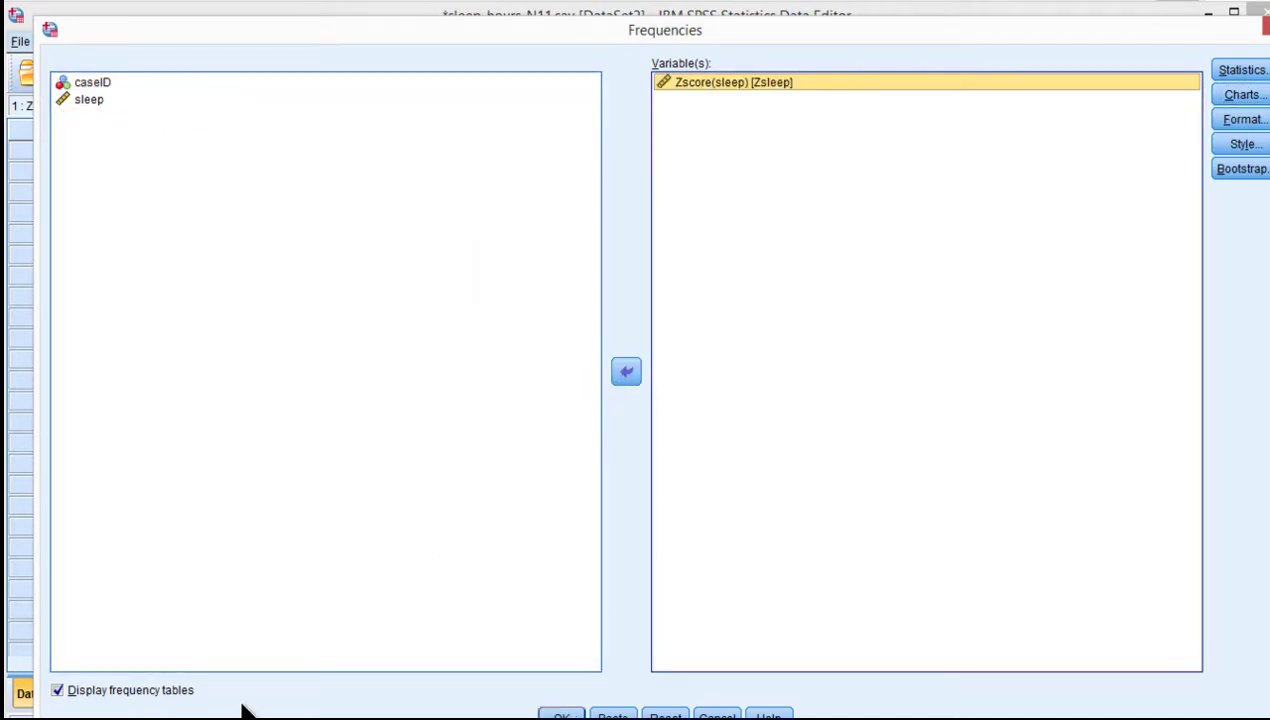
{"action": "left_click", "coordinate": [150, 691]}
{"action": "left_click", "coordinate": [561, 716]}
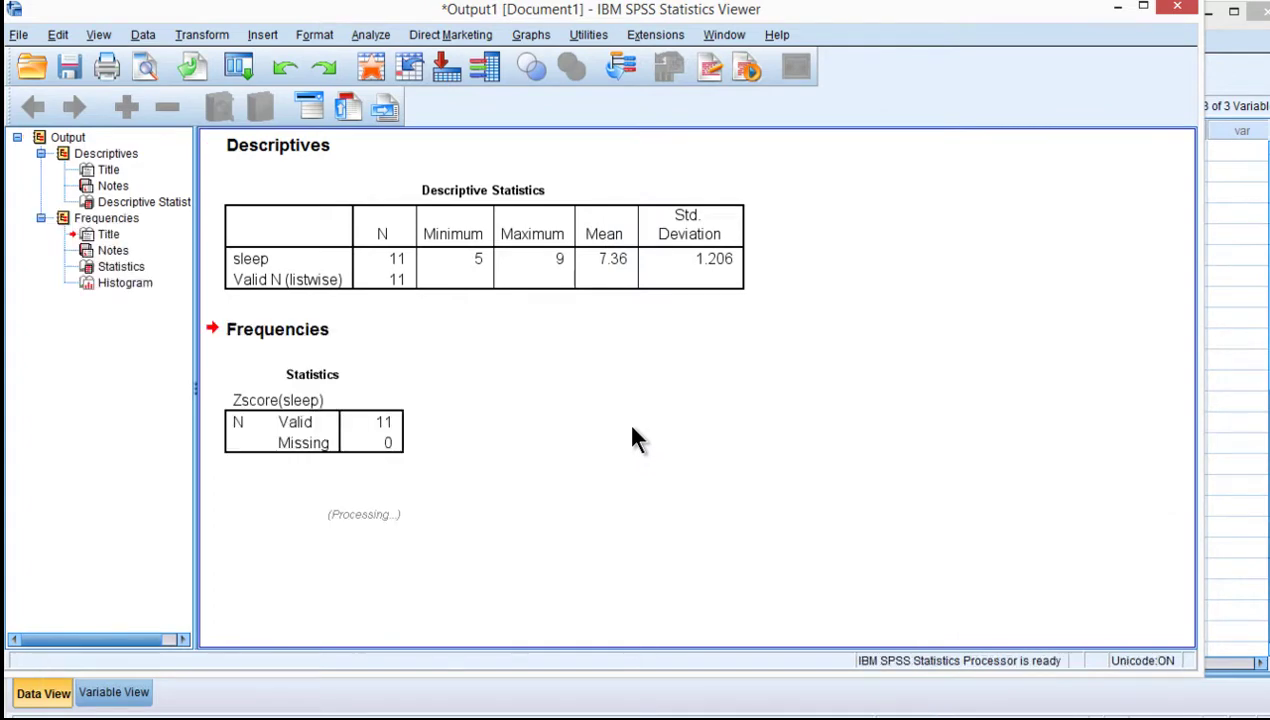
Step: In the Chart Editor, set the Zscore(sleep) histogram x-axis maximum to 3 and close the editor
{"action": "left_click", "coordinate": [420, 362]}
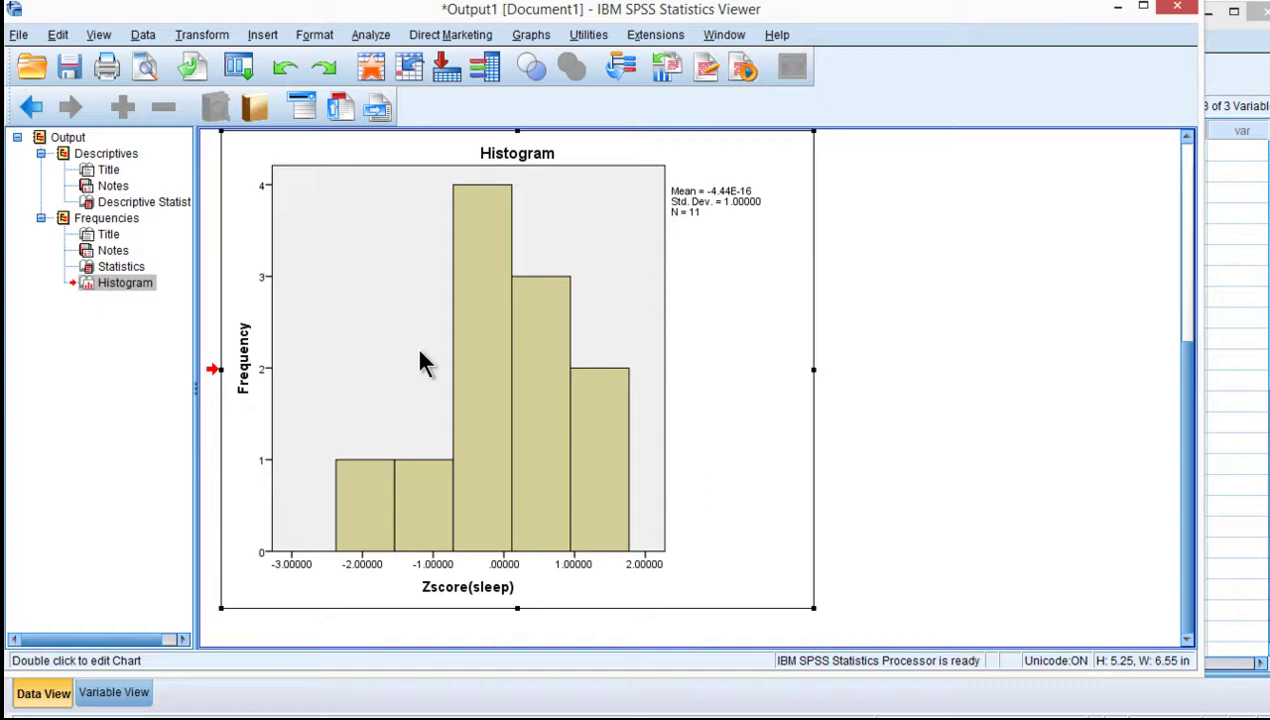
{"action": "double_click", "coordinate": [420, 362]}
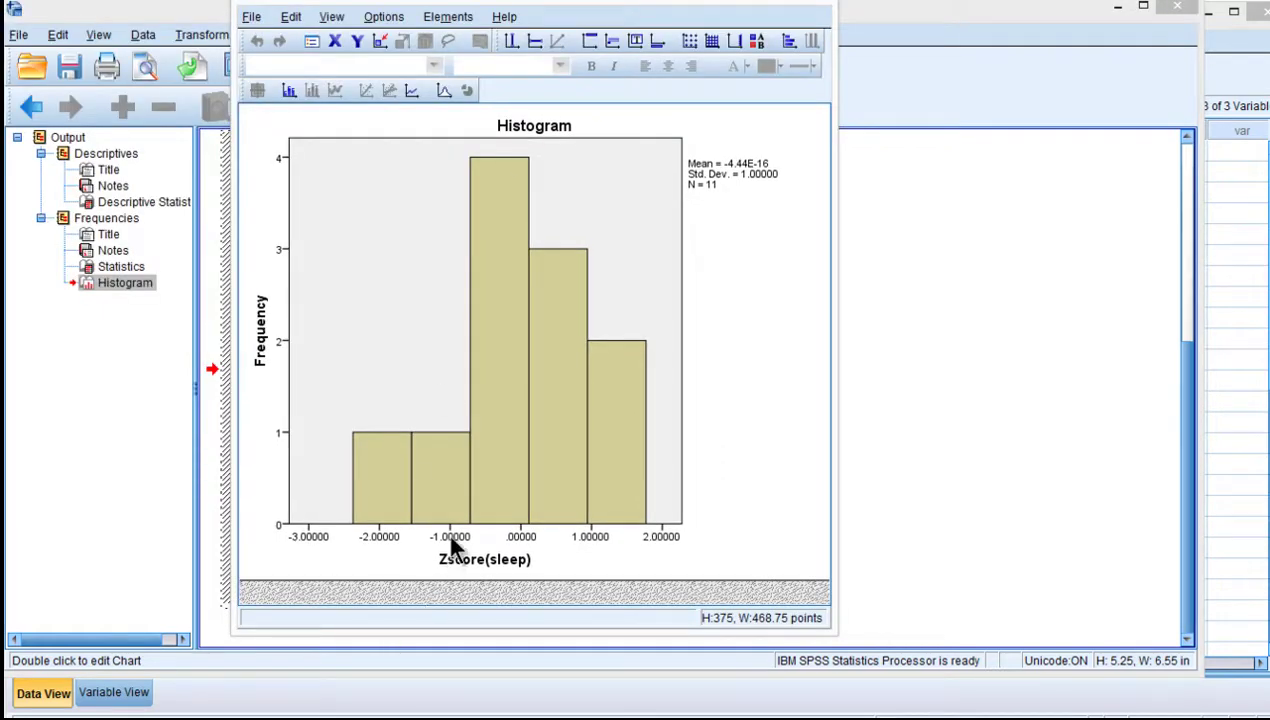
{"action": "double_click", "coordinate": [452, 545]}
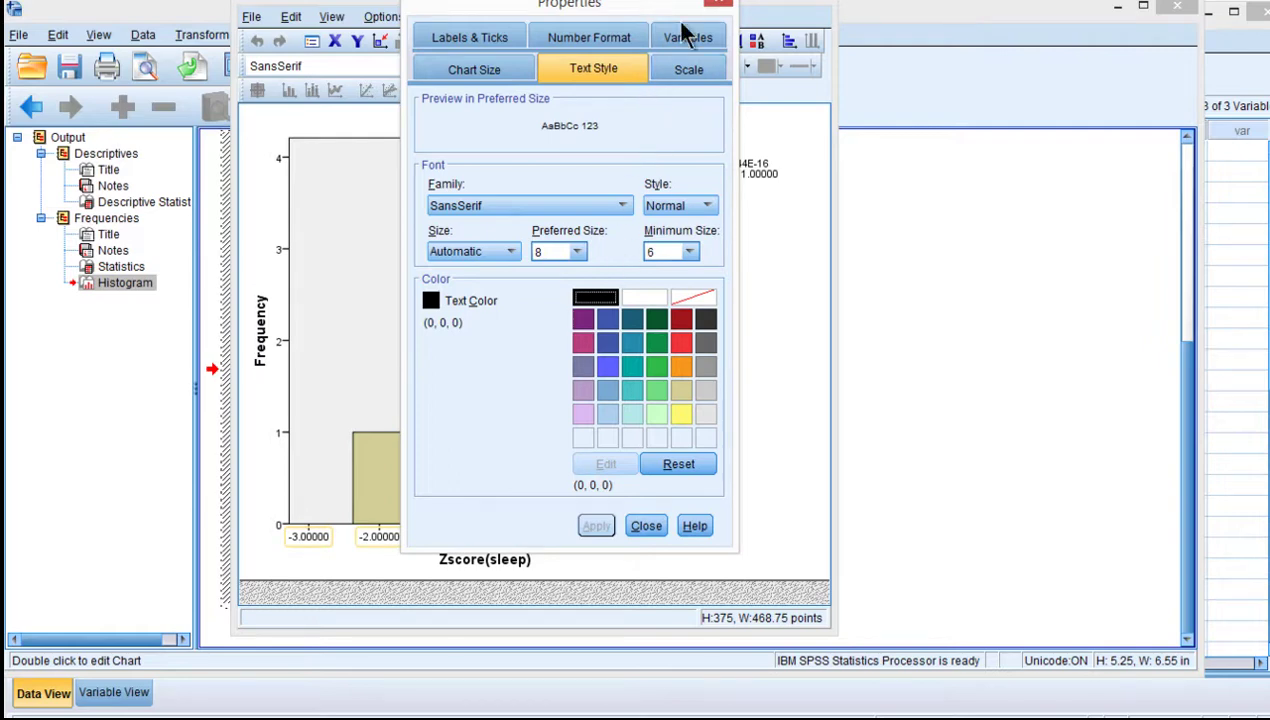
{"action": "left_click", "coordinate": [690, 70]}
{"action": "left_click_drag", "start_coordinate": [588, 168], "coordinate": [530, 187]}
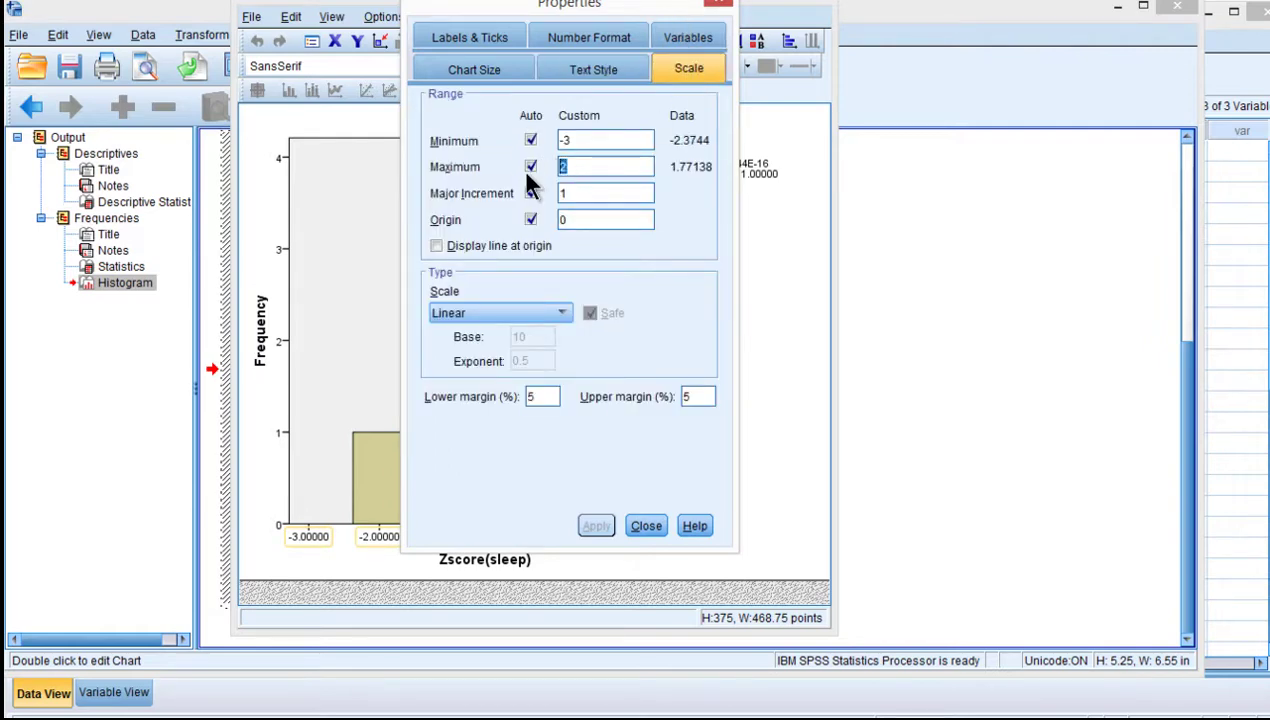
{"action": "type", "text": "3"}
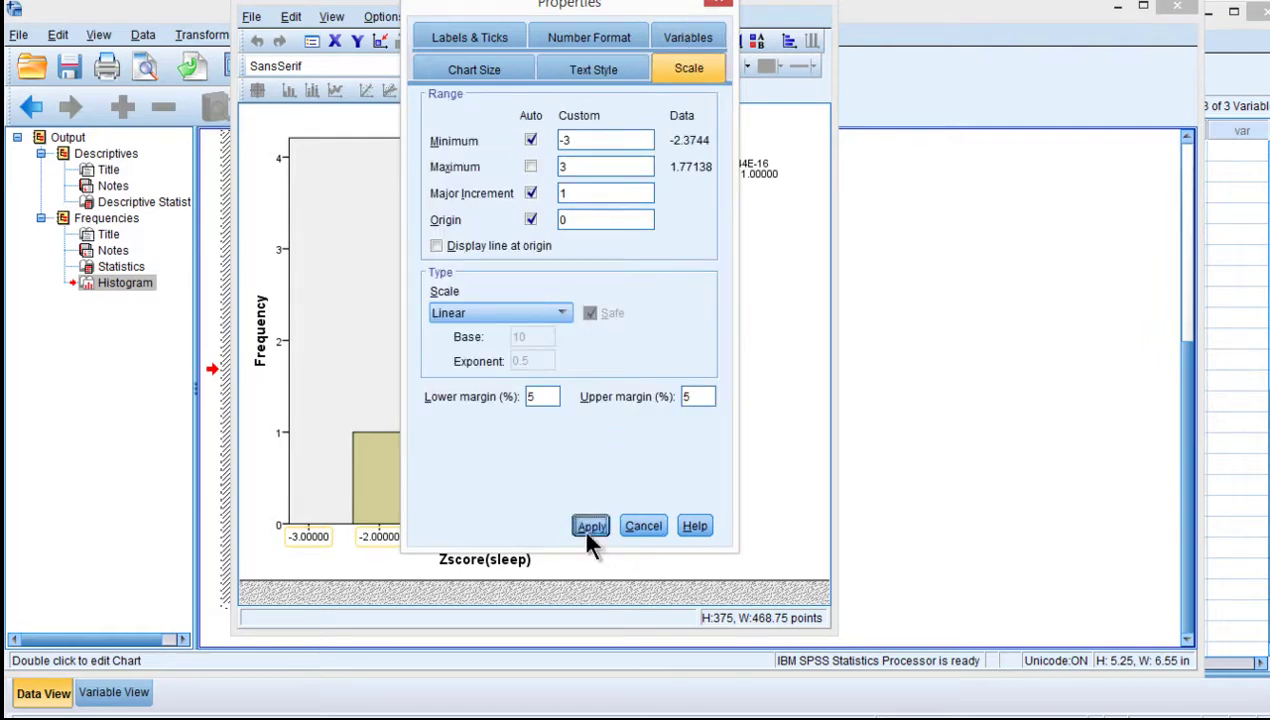
{"action": "left_click", "coordinate": [589, 533]}
{"action": "left_click", "coordinate": [646, 526]}
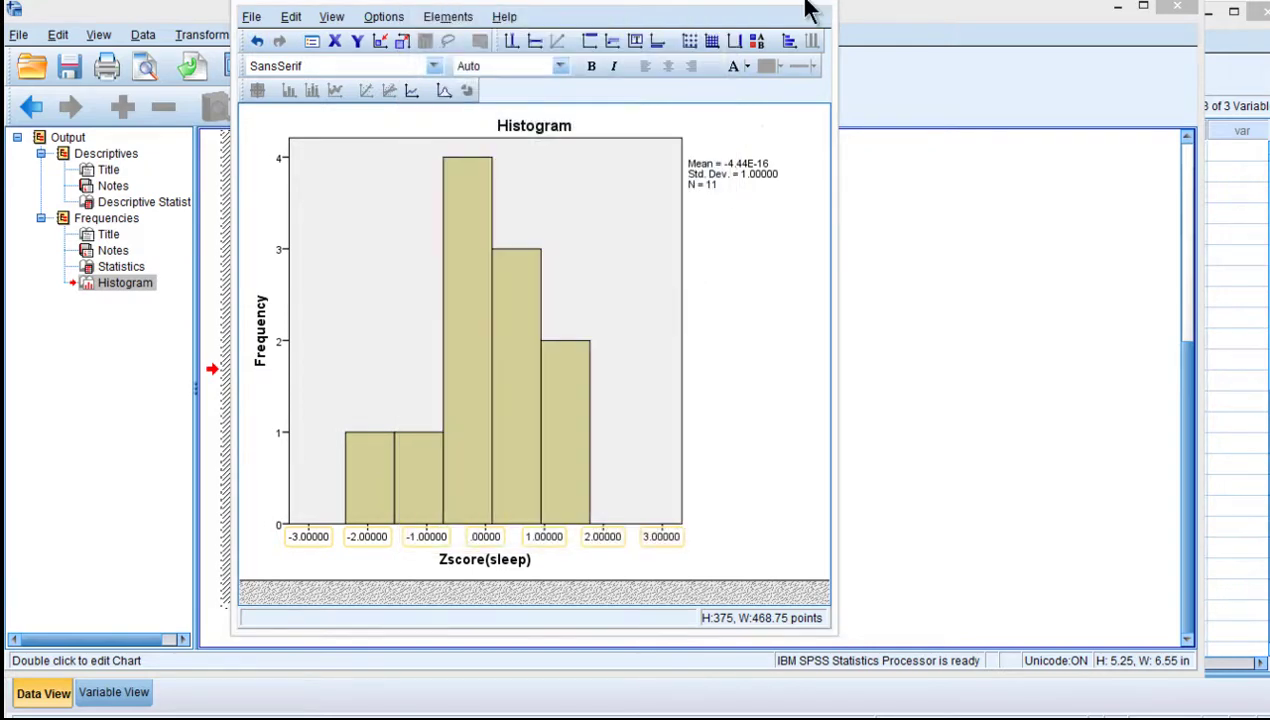
{"action": "left_click", "coordinate": [812, 6]}
{"action": "left_click", "coordinate": [840, 262]}
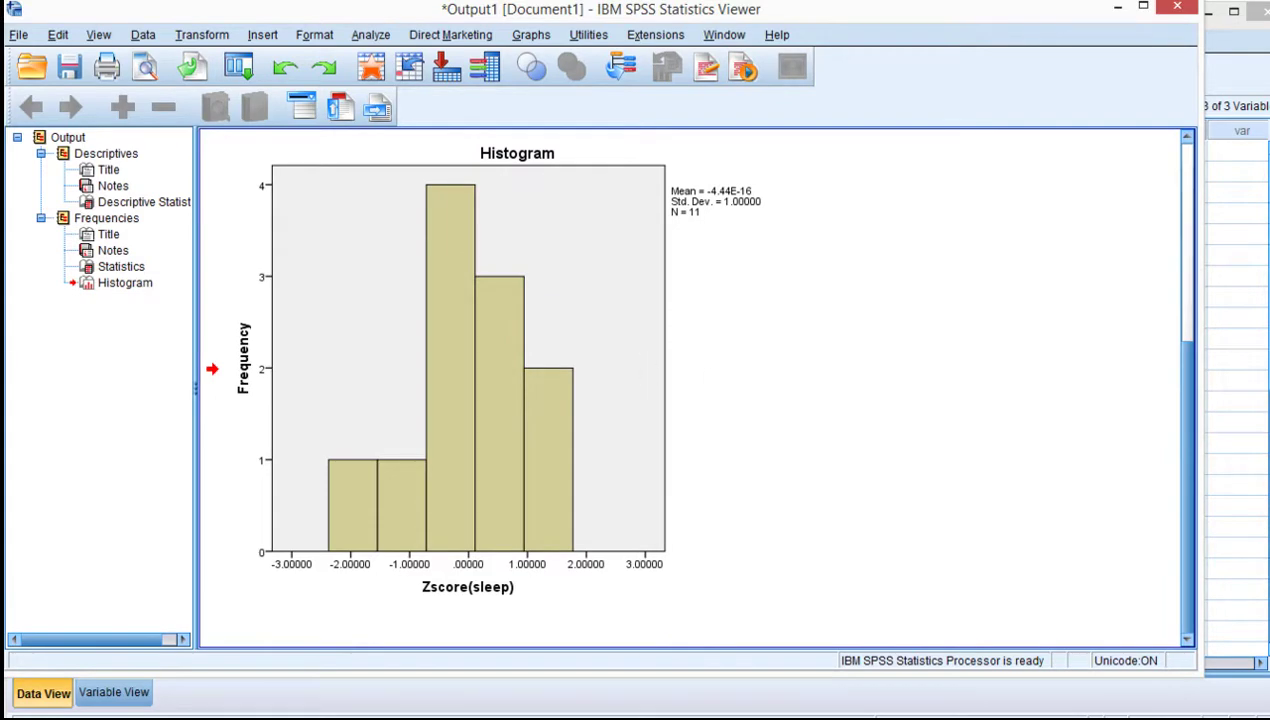
Step: Start a Compute Variable with the target variable named sleep_T_scores
{"action": "left_click", "coordinate": [1117, 8]}
{"action": "left_click", "coordinate": [224, 41]}
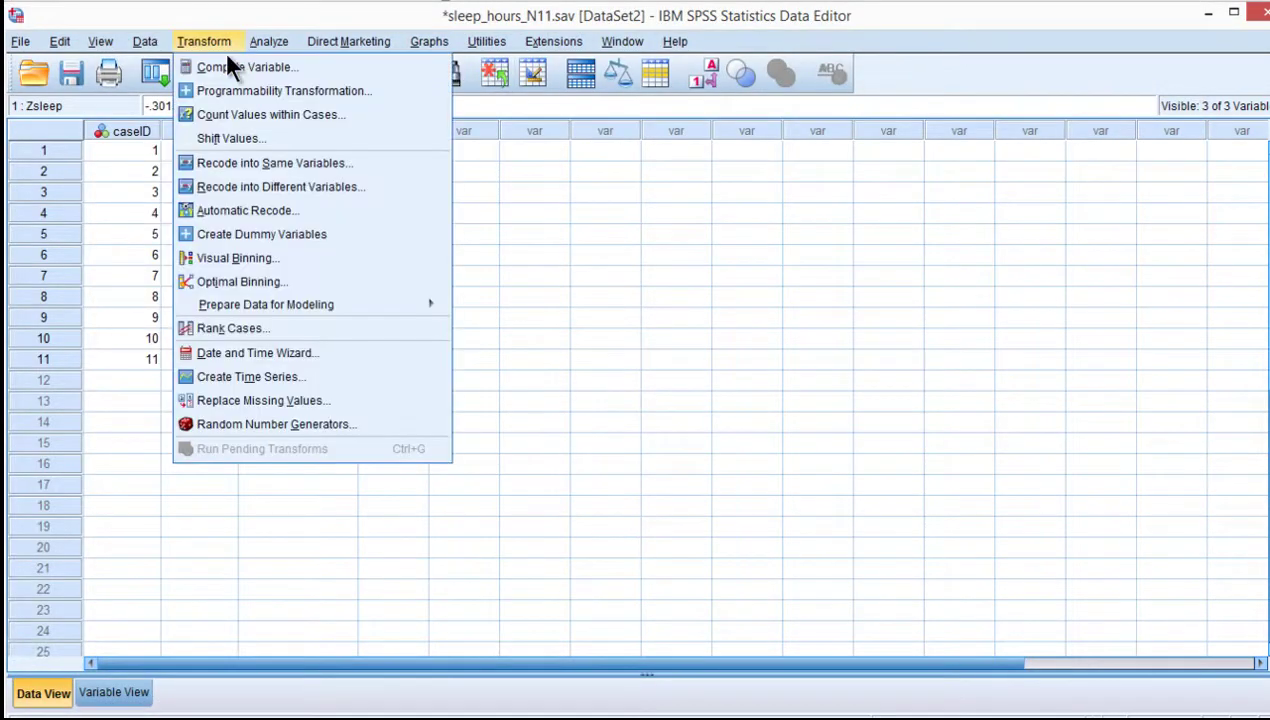
{"action": "left_click", "coordinate": [228, 66]}
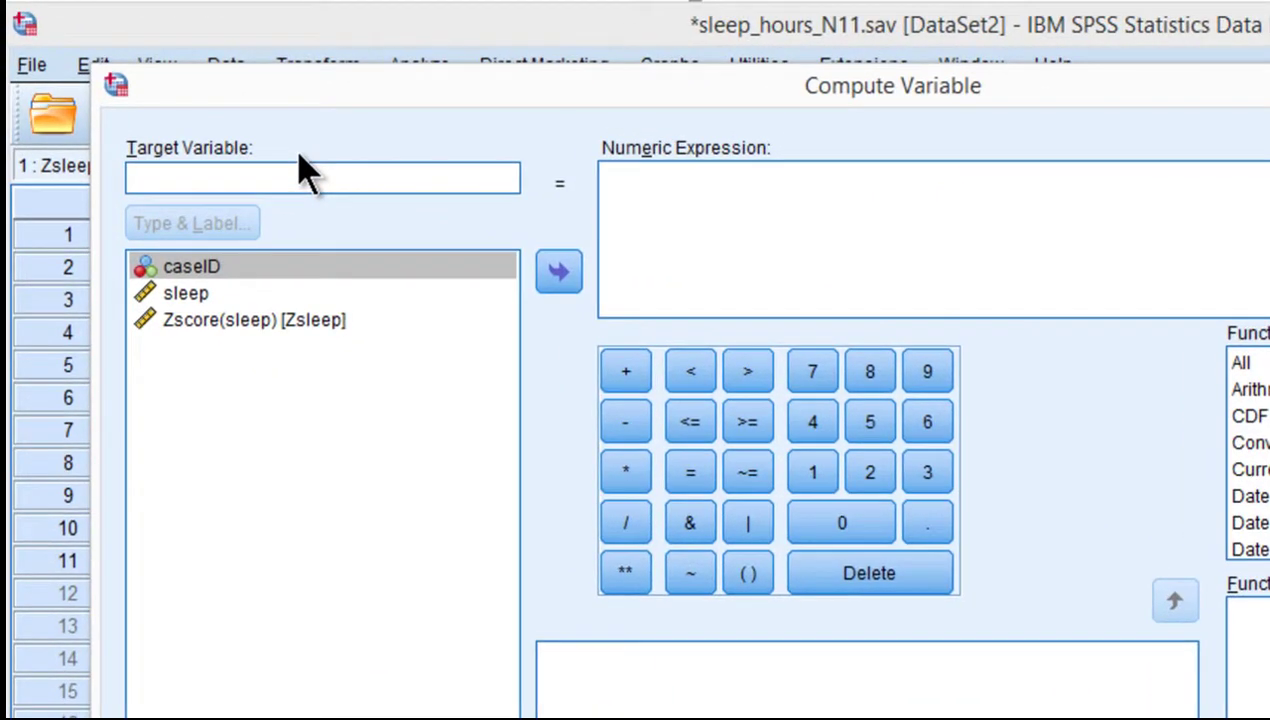
{"action": "type", "text": "sleep_t"}
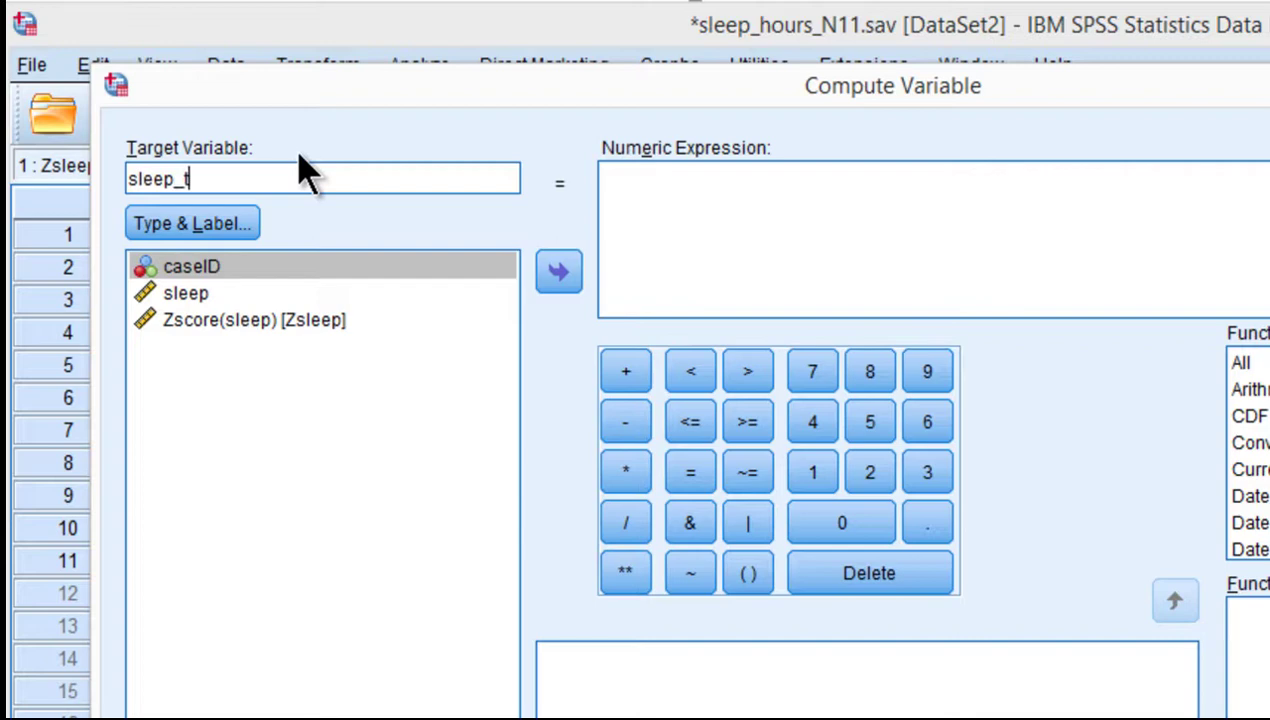
{"action": "key", "text": "BackSpace"}
{"action": "type", "text": "T-"}
{"action": "key", "text": "BackSpace"}
{"action": "type", "text": "_scores"}
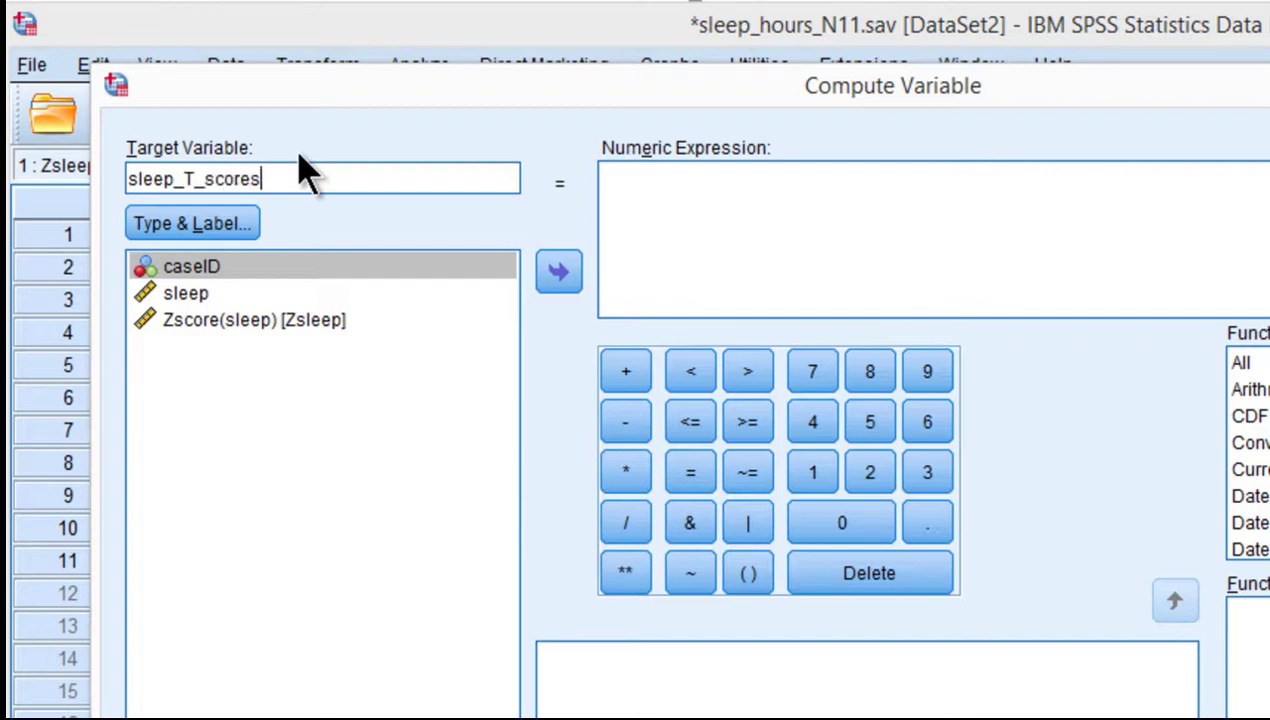
Step: Enter the numeric expression 50+(Zsleep*10)
{"action": "left_click", "coordinate": [638, 235]}
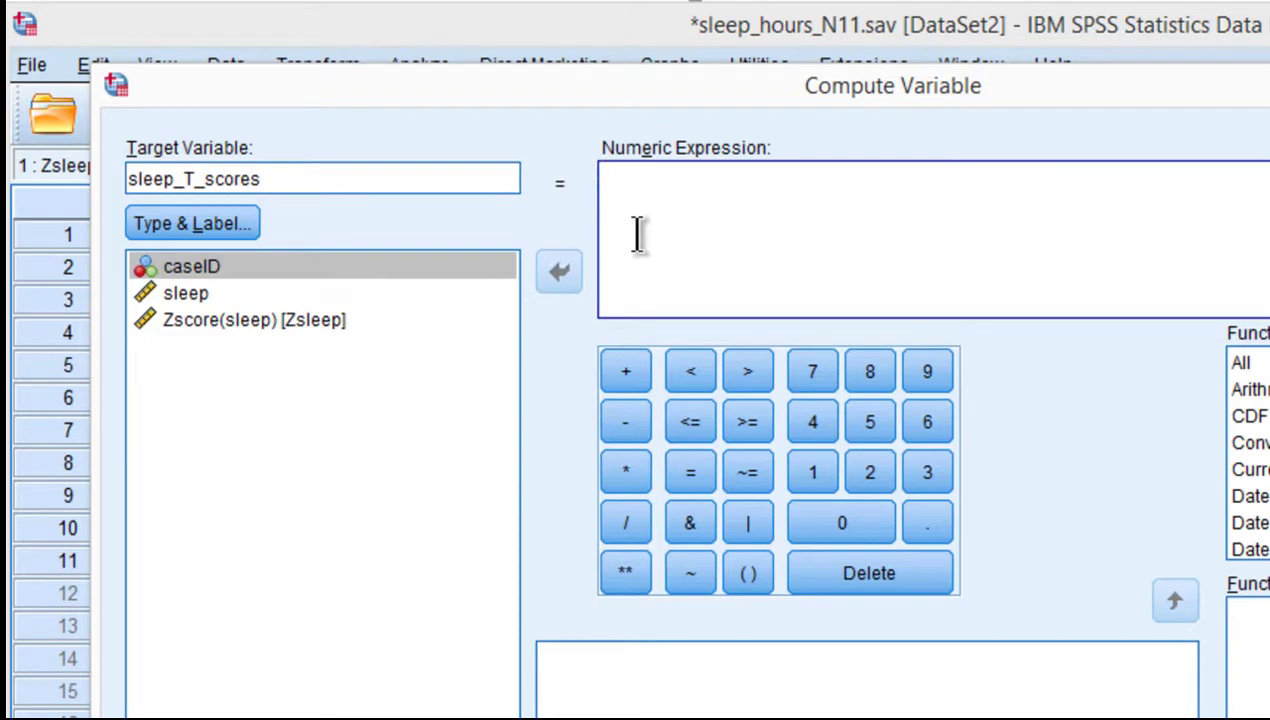
{"action": "type", "text": "50+("}
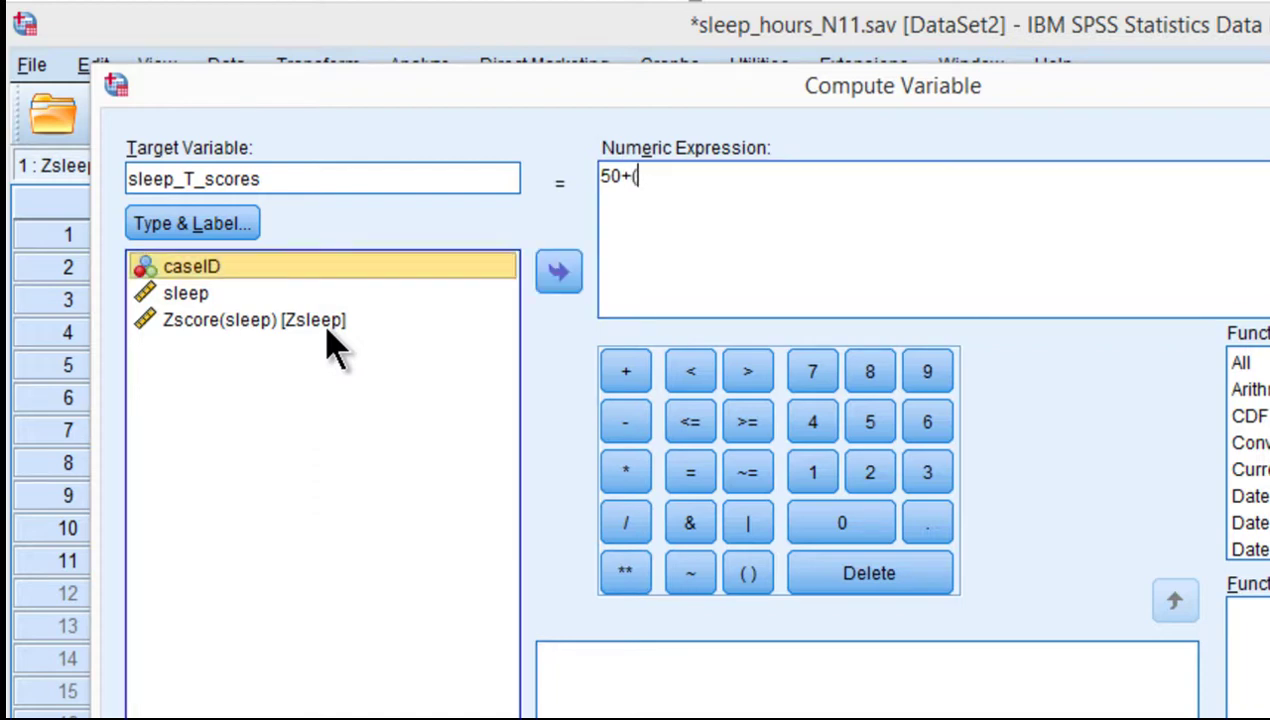
{"action": "double_click", "coordinate": [328, 322]}
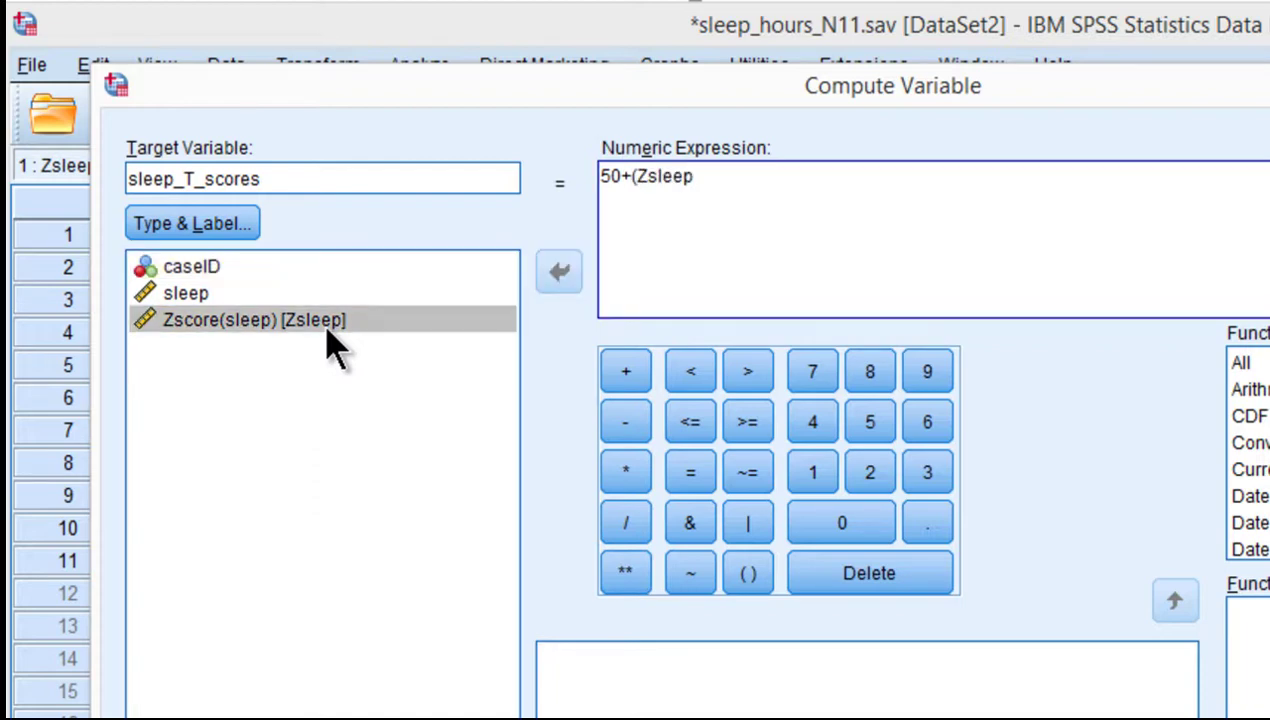
{"action": "type", "text": "*10)"}
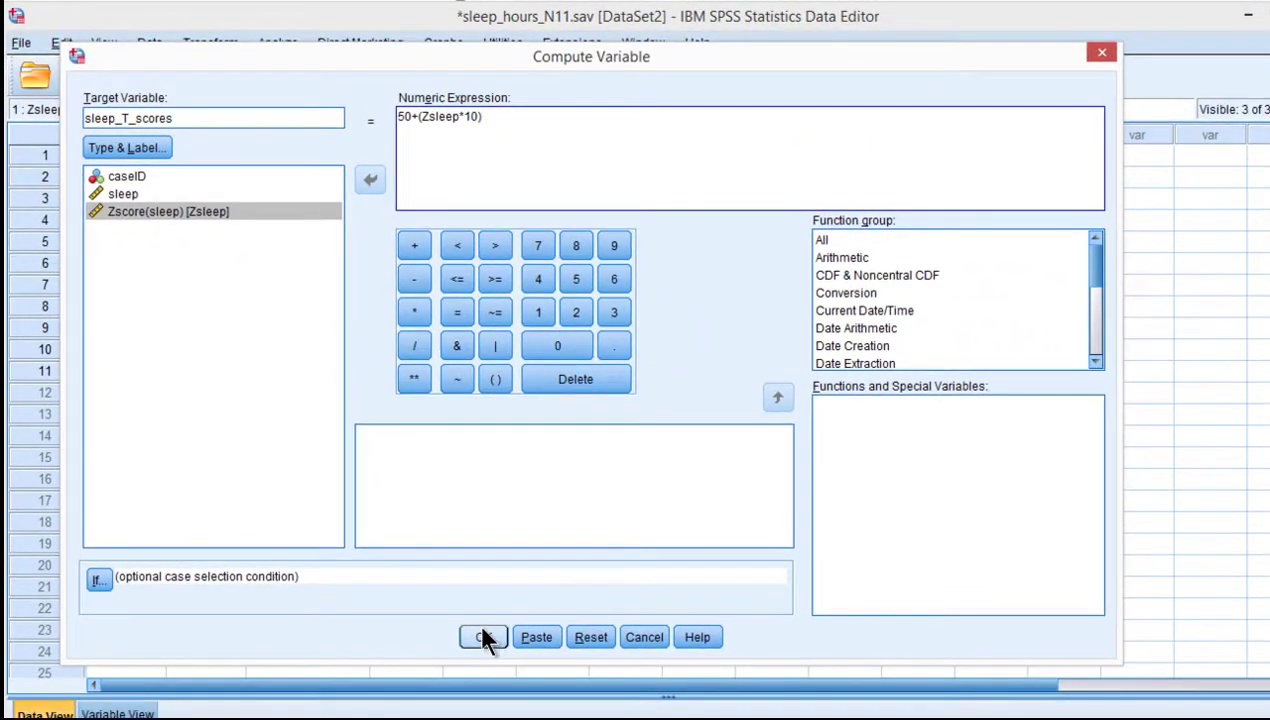
Step: Compute sleep_T_scores and check its 11 values in the Data Editor, e.g. 63.57
{"action": "left_click", "coordinate": [483, 636]}
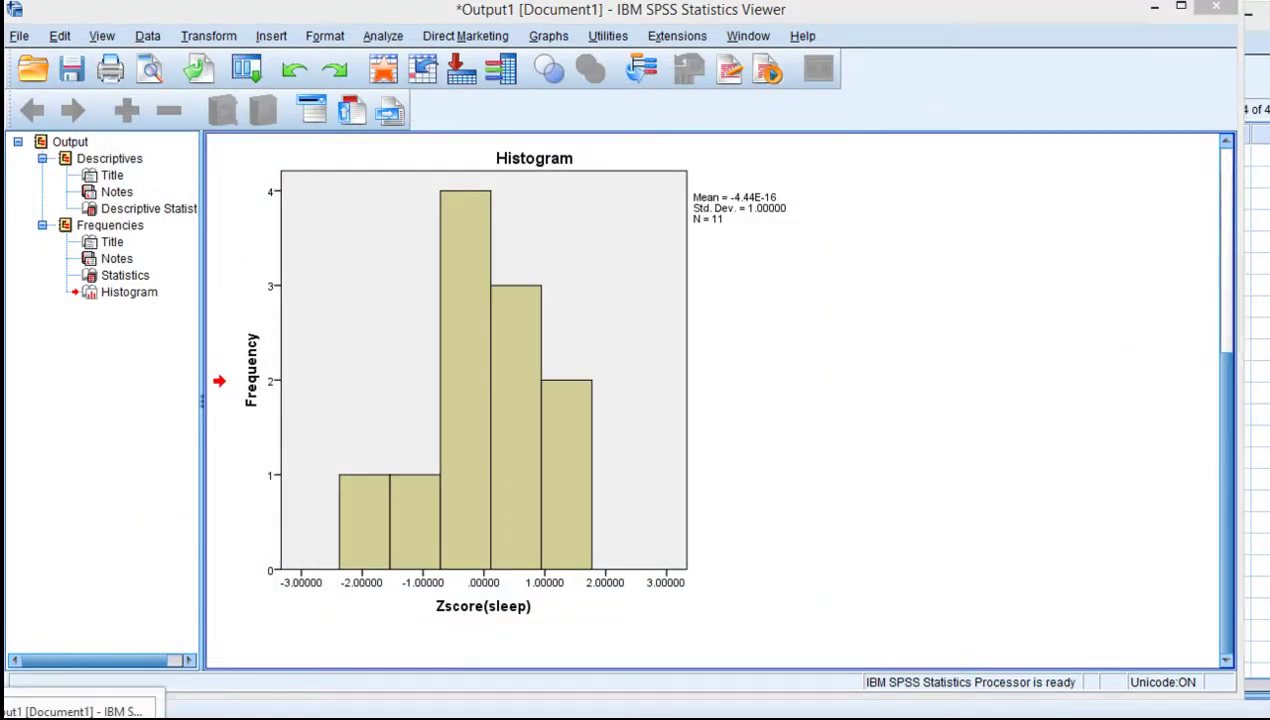
{"action": "left_click", "coordinate": [23, 703]}
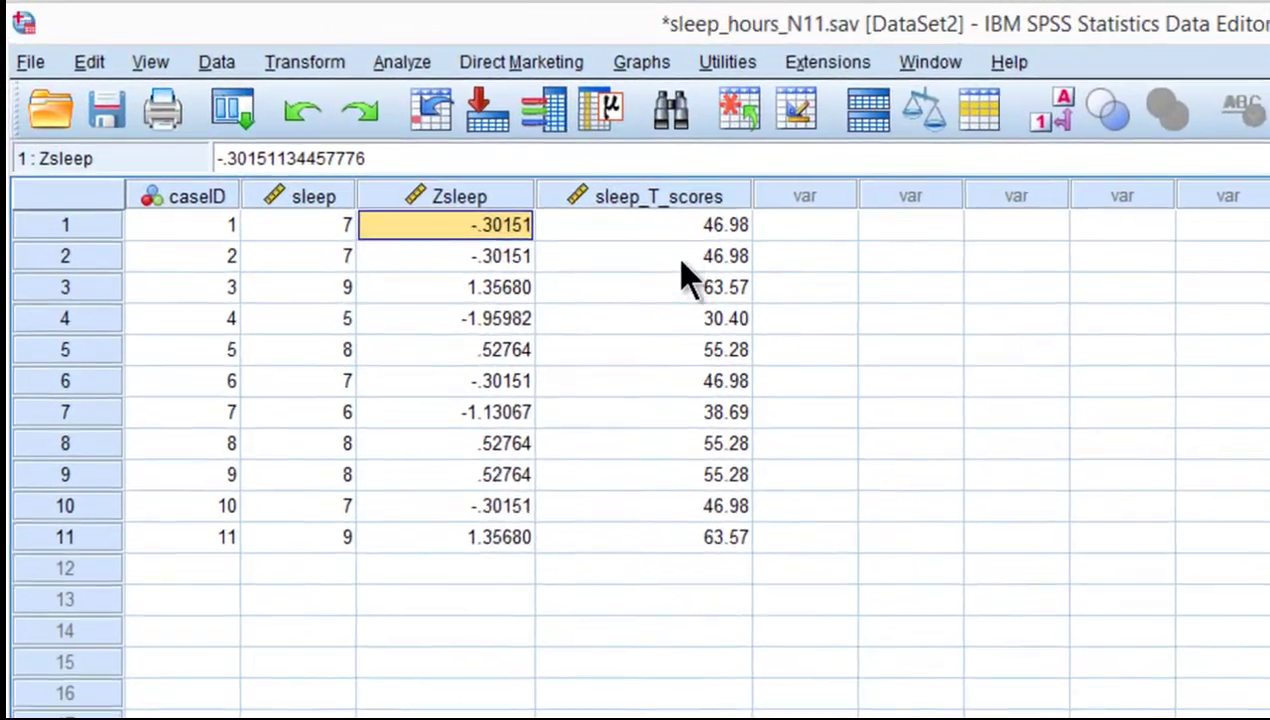
{"action": "left_click_drag", "start_coordinate": [550, 182], "coordinate": [575, 431]}
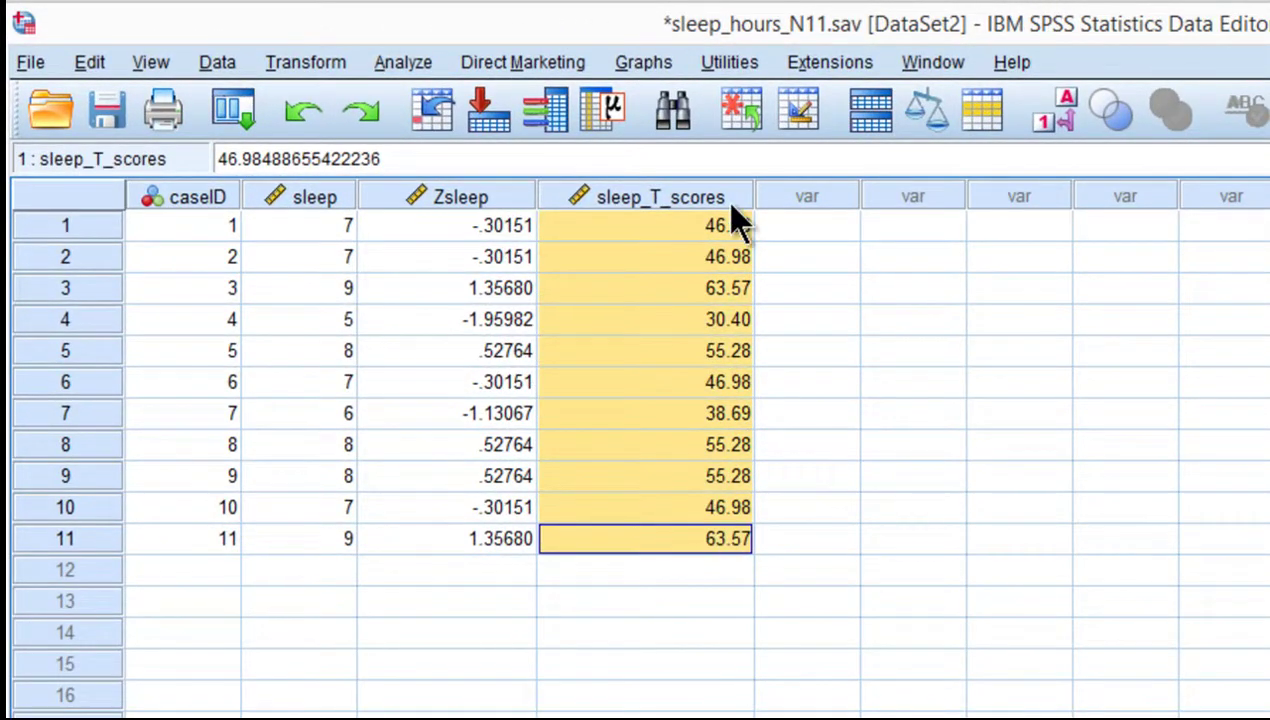
{"action": "left_click", "coordinate": [758, 230]}
Step: Run Frequencies with a histogram on sleep_T_scores instead of Zscore(sleep)
{"action": "left_click", "coordinate": [748, 224]}
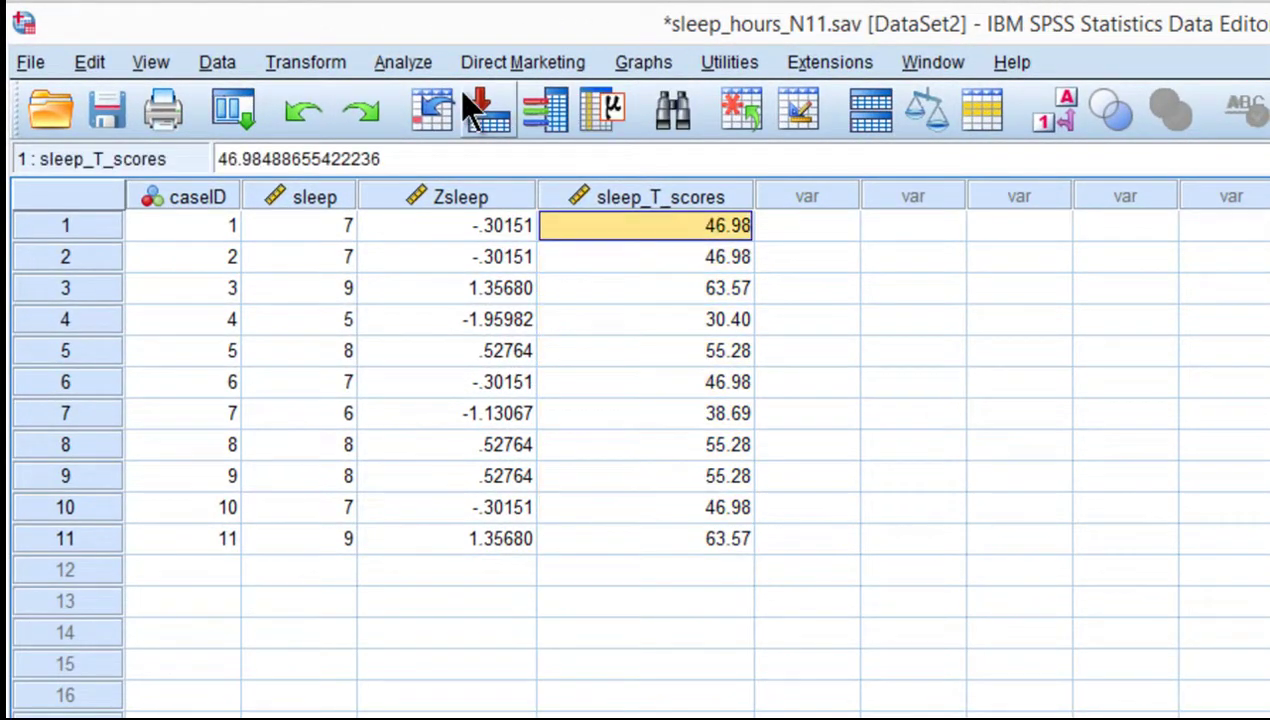
{"action": "left_click", "coordinate": [403, 62]}
{"action": "mouse_move", "coordinate": [664, 140]}
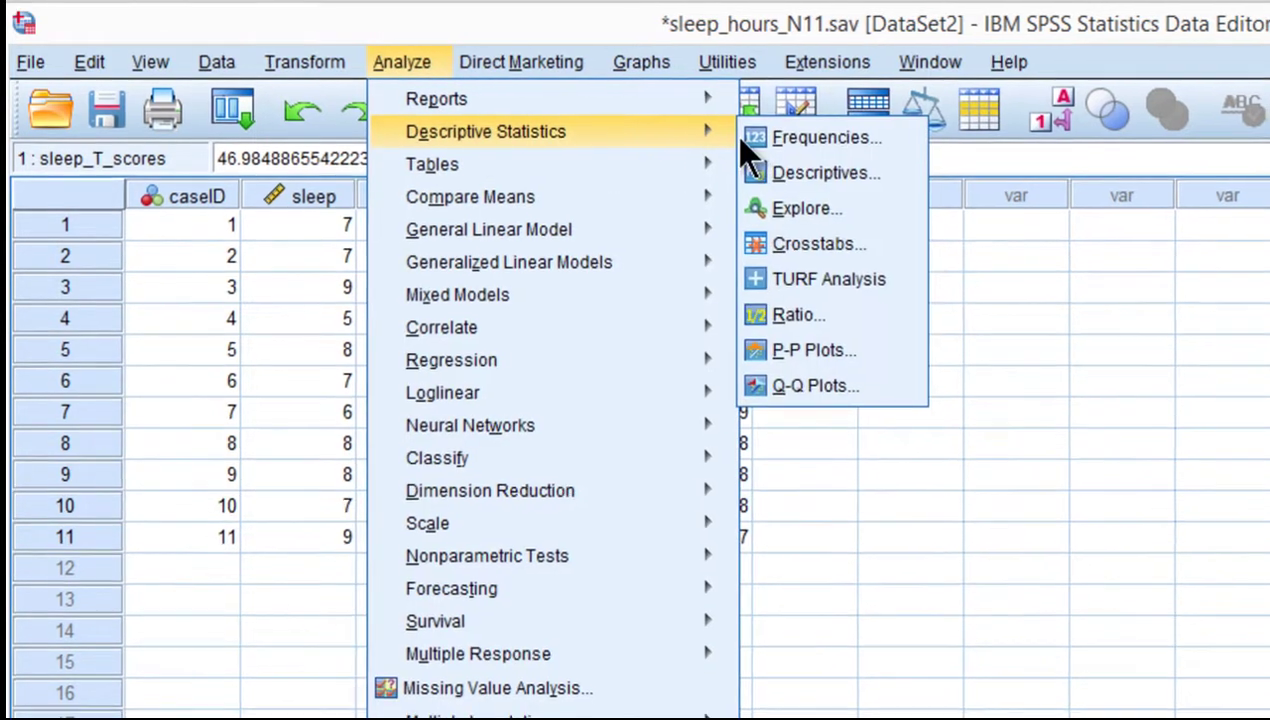
{"action": "left_click", "coordinate": [752, 139]}
{"action": "left_click", "coordinate": [1225, 93]}
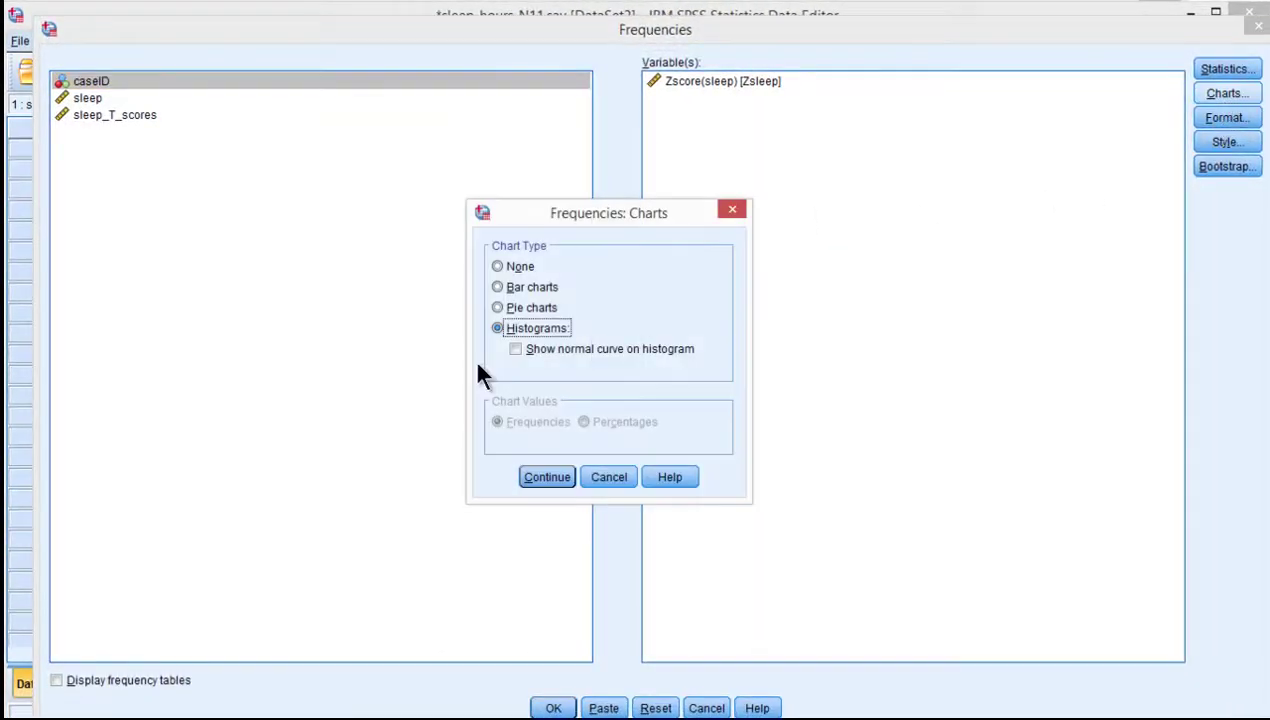
{"action": "left_click", "coordinate": [556, 476]}
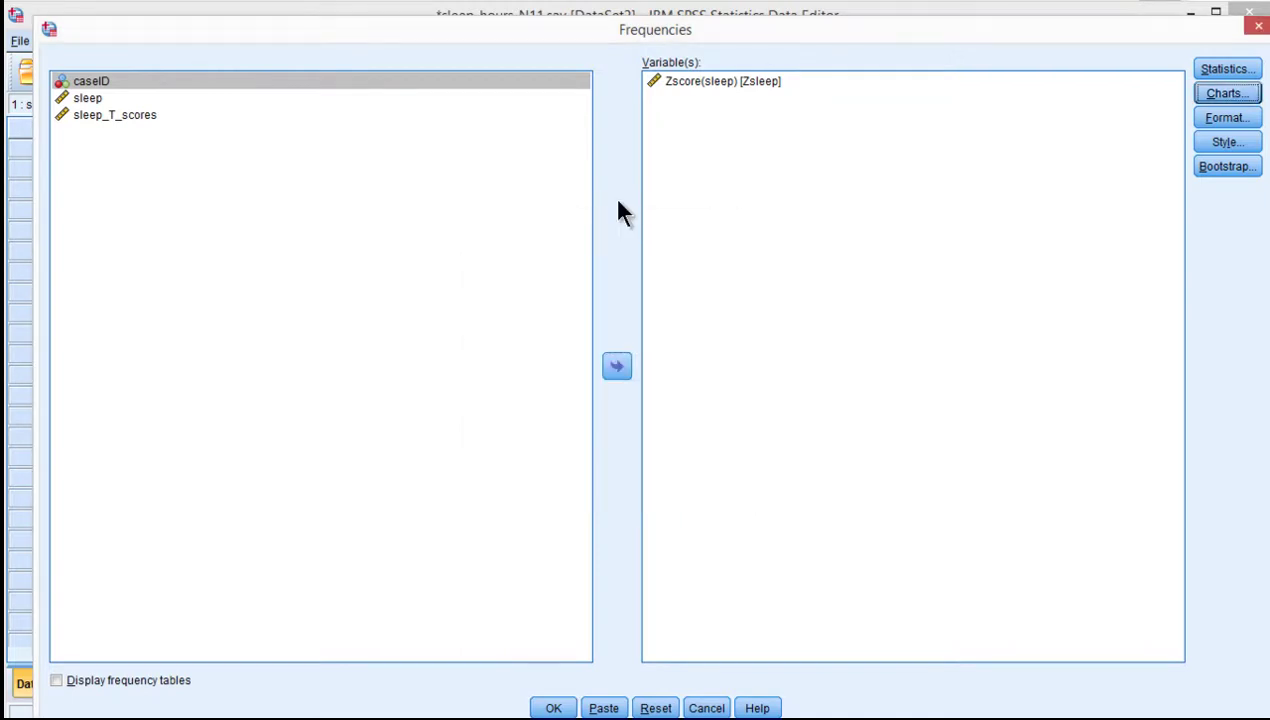
{"action": "left_click", "coordinate": [678, 120]}
{"action": "left_click", "coordinate": [616, 370]}
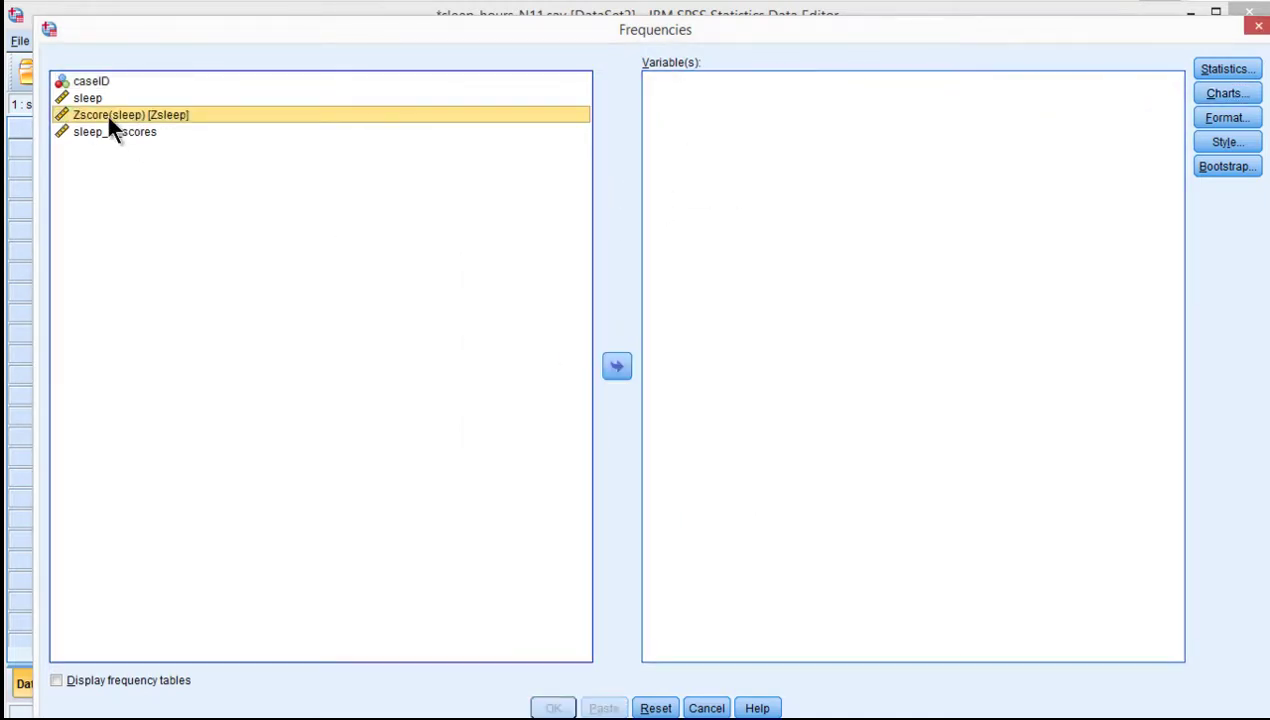
{"action": "left_click", "coordinate": [104, 133]}
{"action": "left_click", "coordinate": [614, 367]}
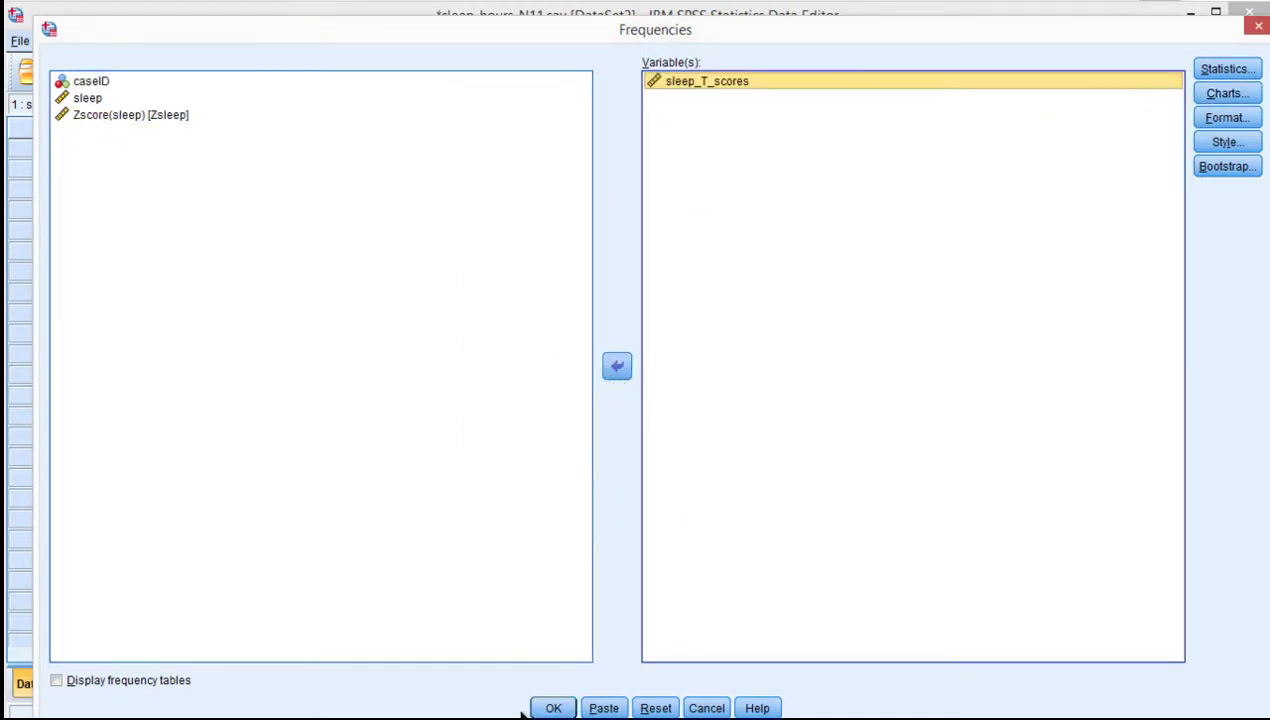
{"action": "left_click", "coordinate": [552, 708]}
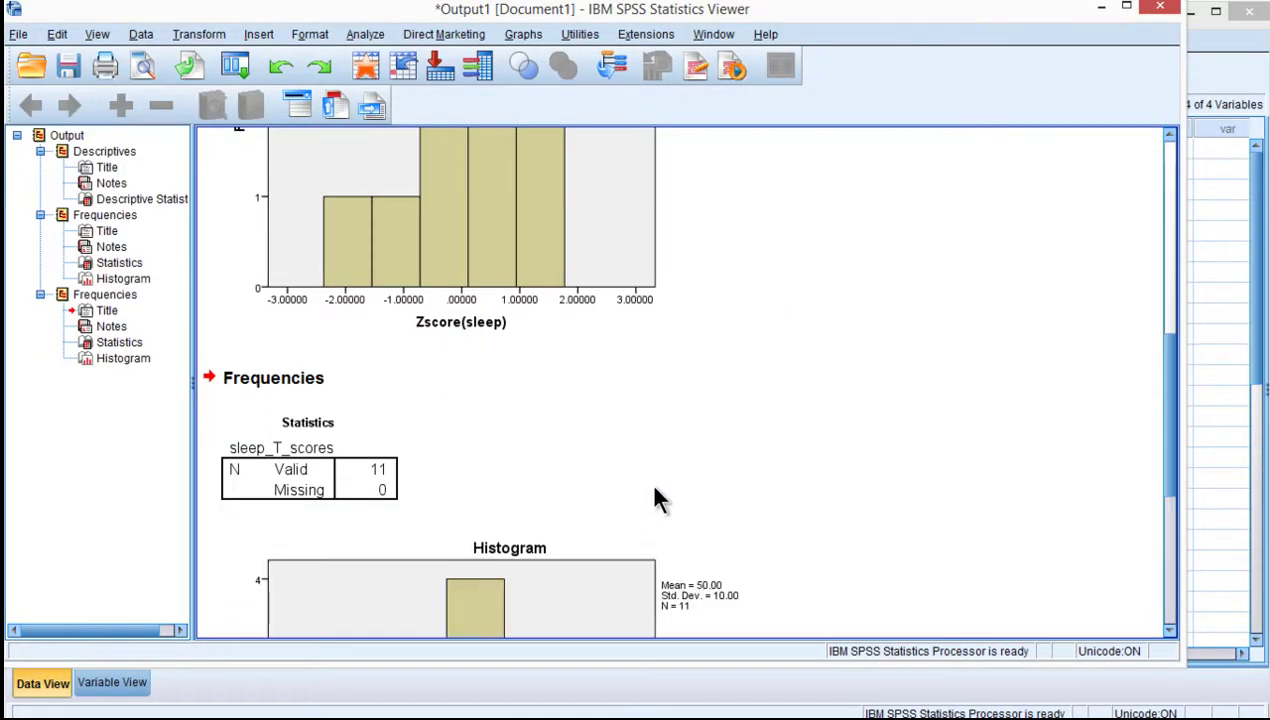
{"action": "left_click", "coordinate": [713, 562]}
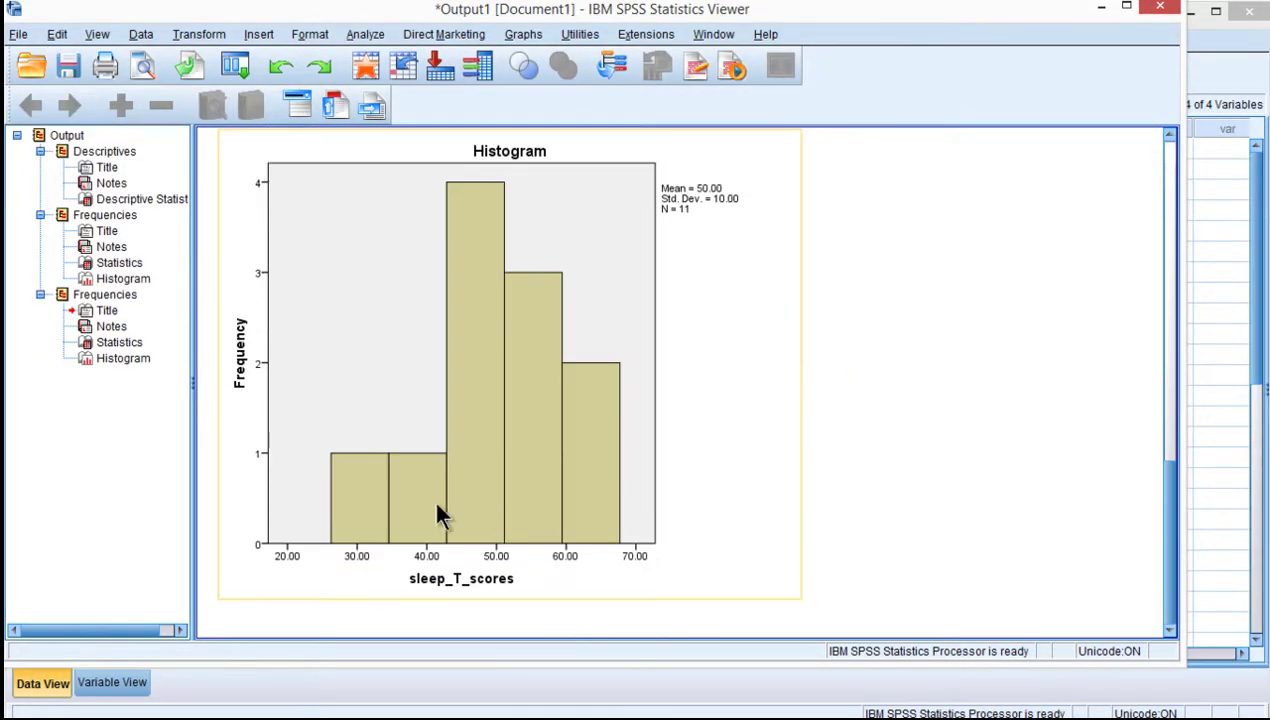
Step: Rerun Frequencies on sleep_T_scores requesting the mean and standard deviation statistics
{"action": "left_click", "coordinate": [362, 34]}
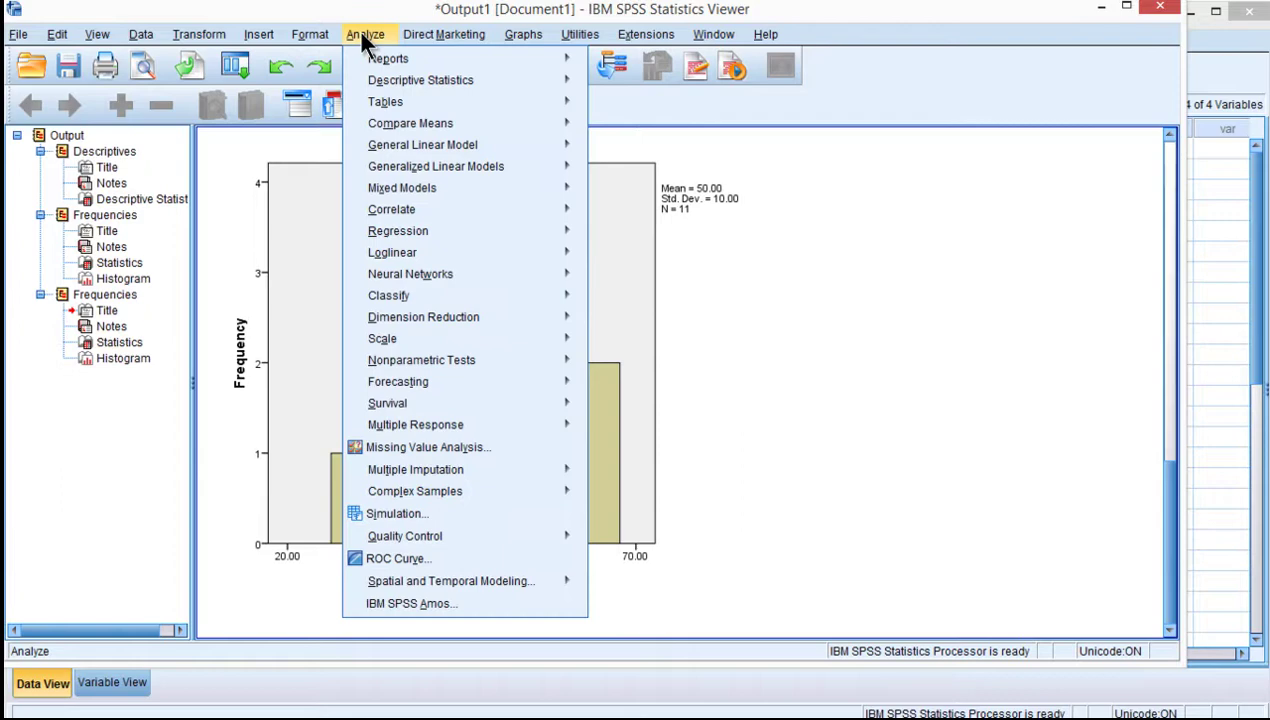
{"action": "mouse_move", "coordinate": [388, 81]}
{"action": "left_click", "coordinate": [636, 88]}
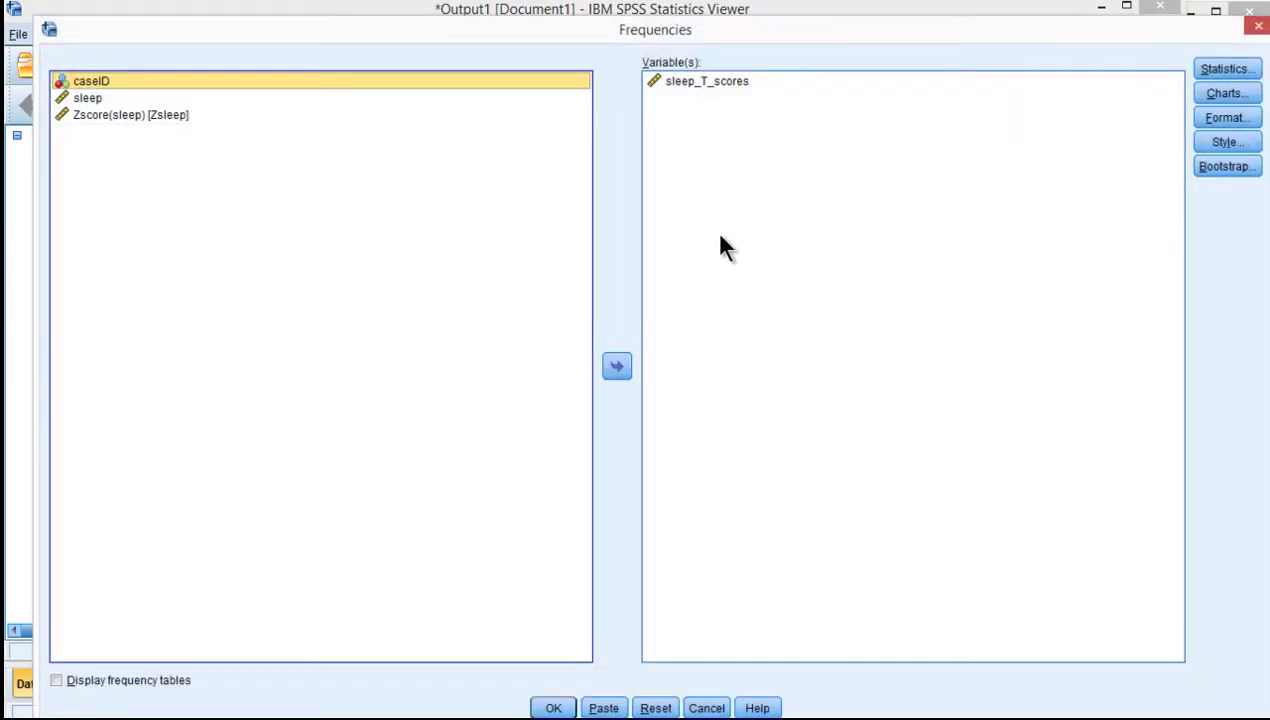
{"action": "left_click", "coordinate": [1224, 69]}
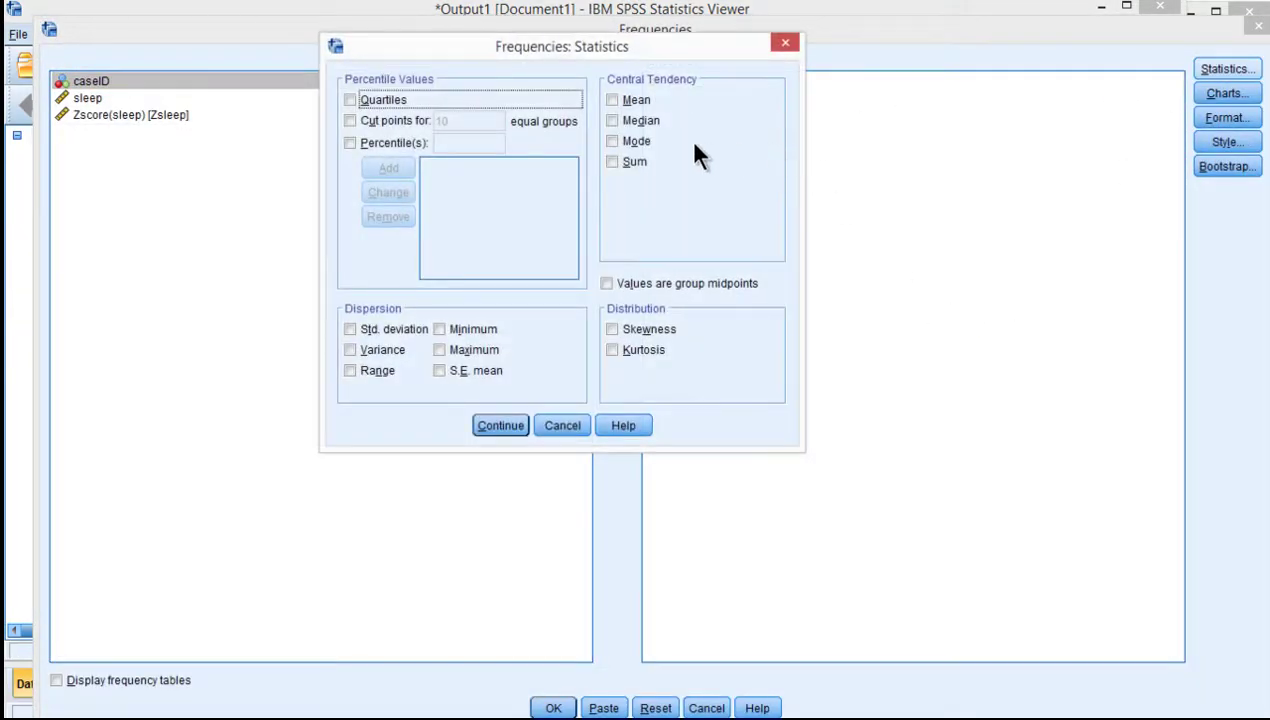
{"action": "left_click", "coordinate": [613, 100]}
{"action": "left_click", "coordinate": [351, 330]}
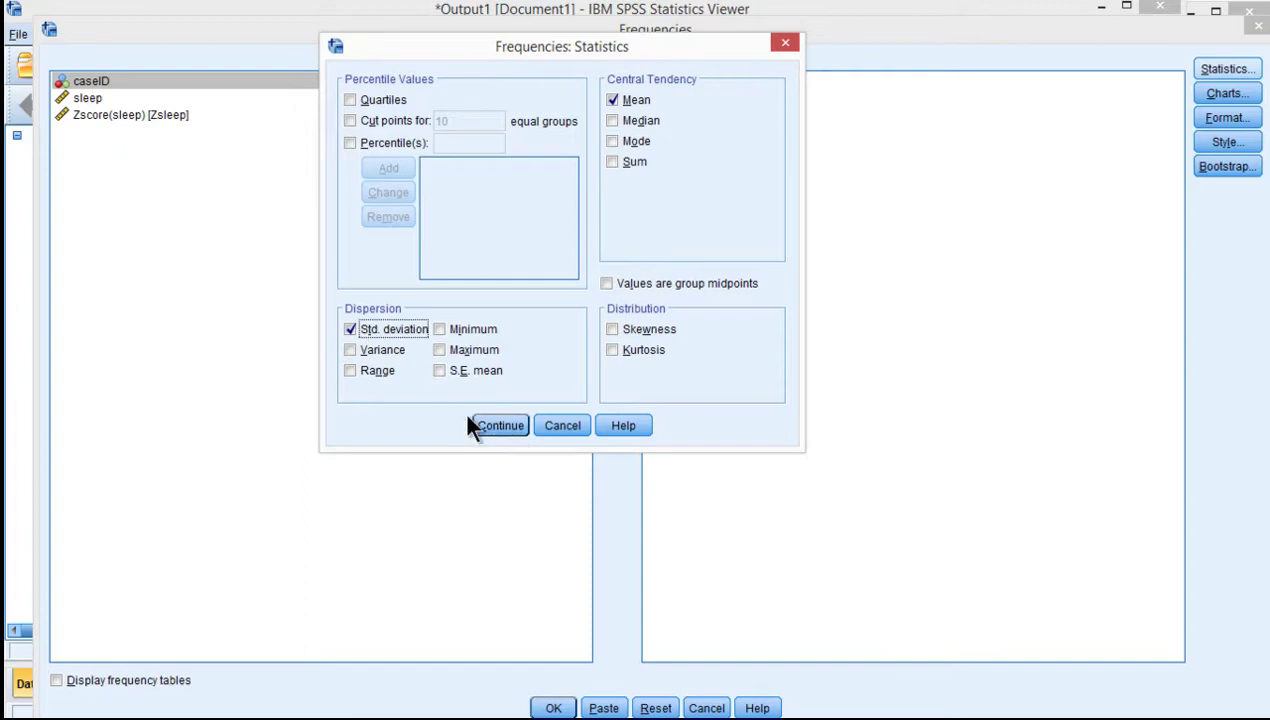
{"action": "left_click", "coordinate": [487, 426]}
{"action": "left_click", "coordinate": [553, 707]}
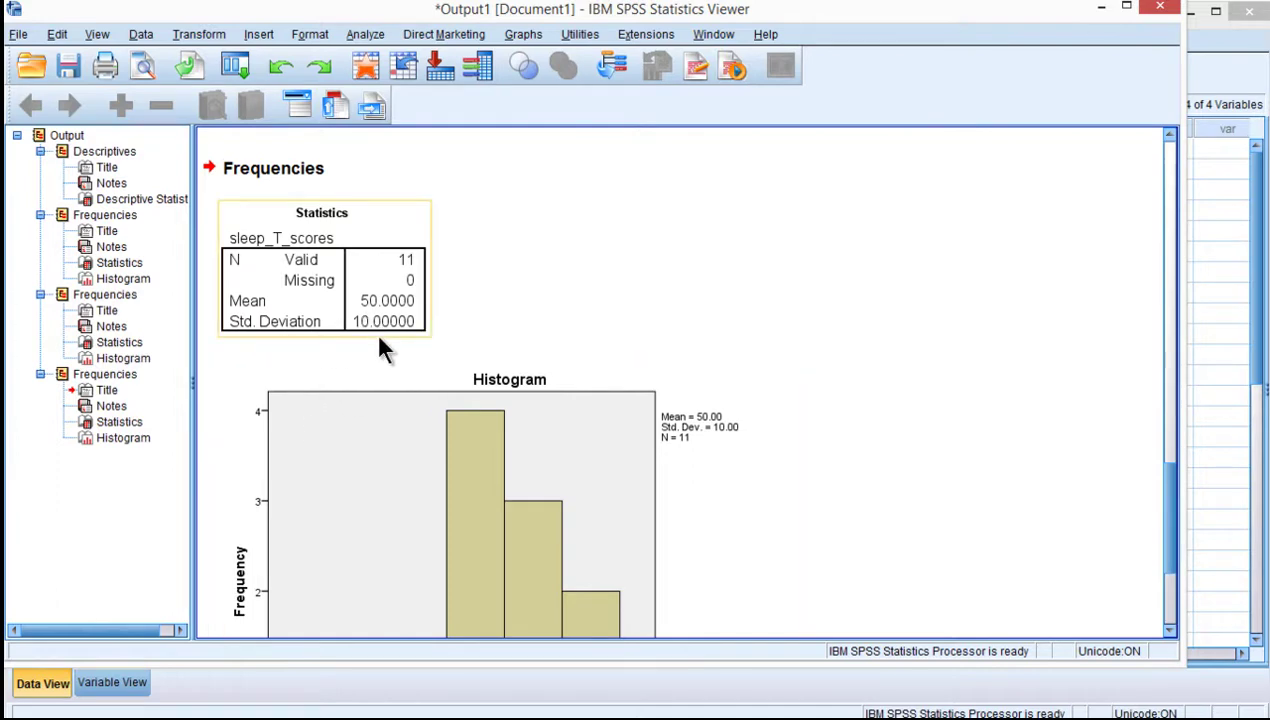
Step: Select the sleep_T_scores histogram, then minimize the output to return to the data grid
{"action": "scroll", "coordinate": [881, 427], "scroll_direction": "down", "scroll_amount": 3}
{"action": "left_click", "coordinate": [568, 568]}
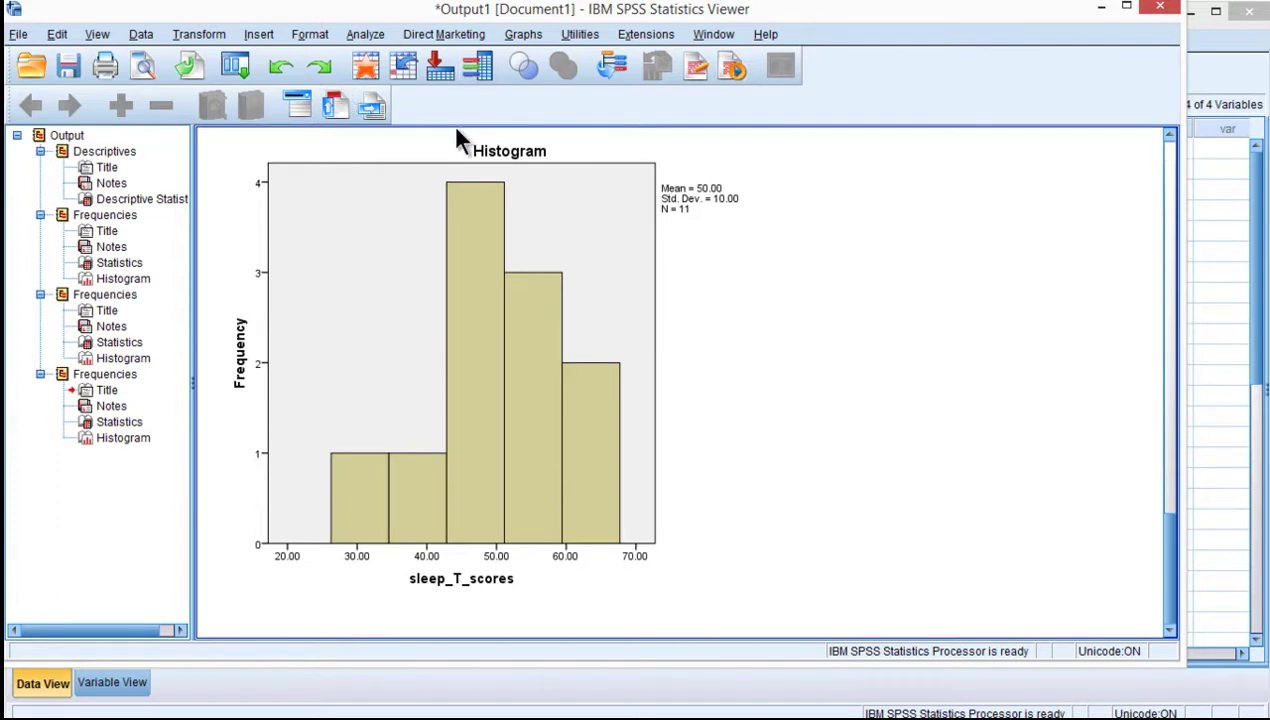
{"action": "left_click", "coordinate": [372, 33]}
{"action": "mouse_move", "coordinate": [575, 80]}
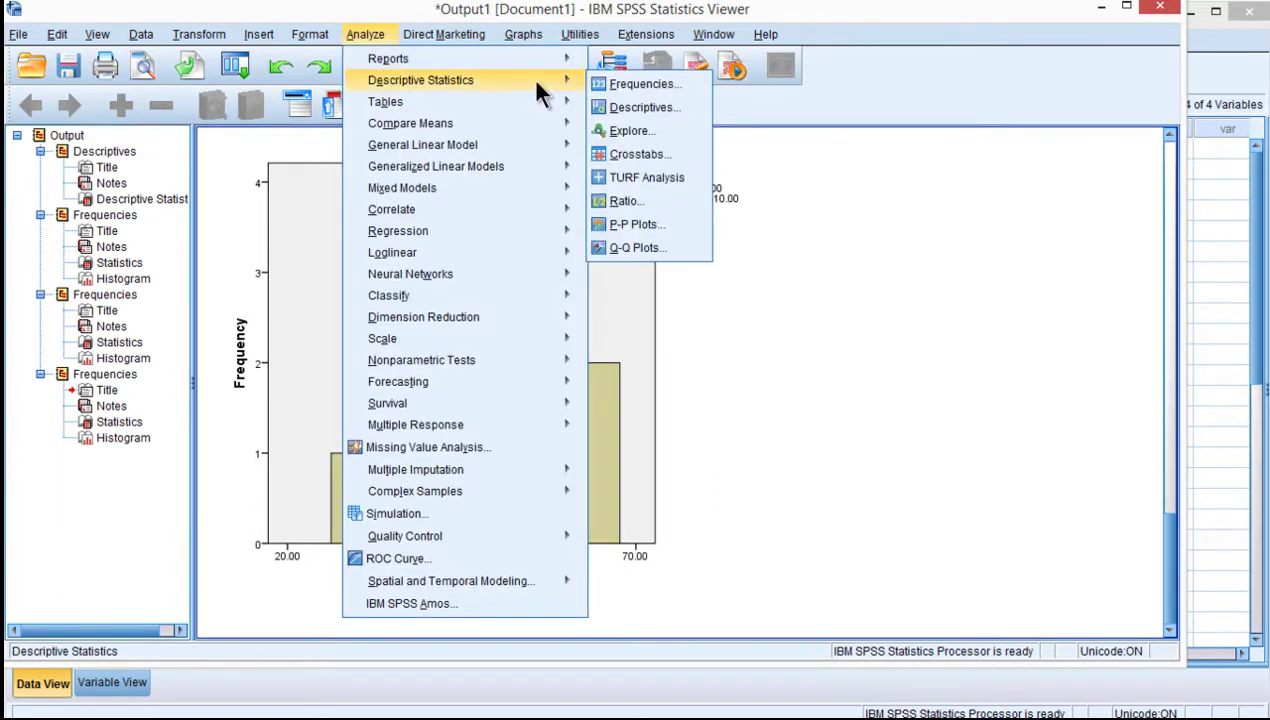
{"action": "left_click", "coordinate": [378, 40]}
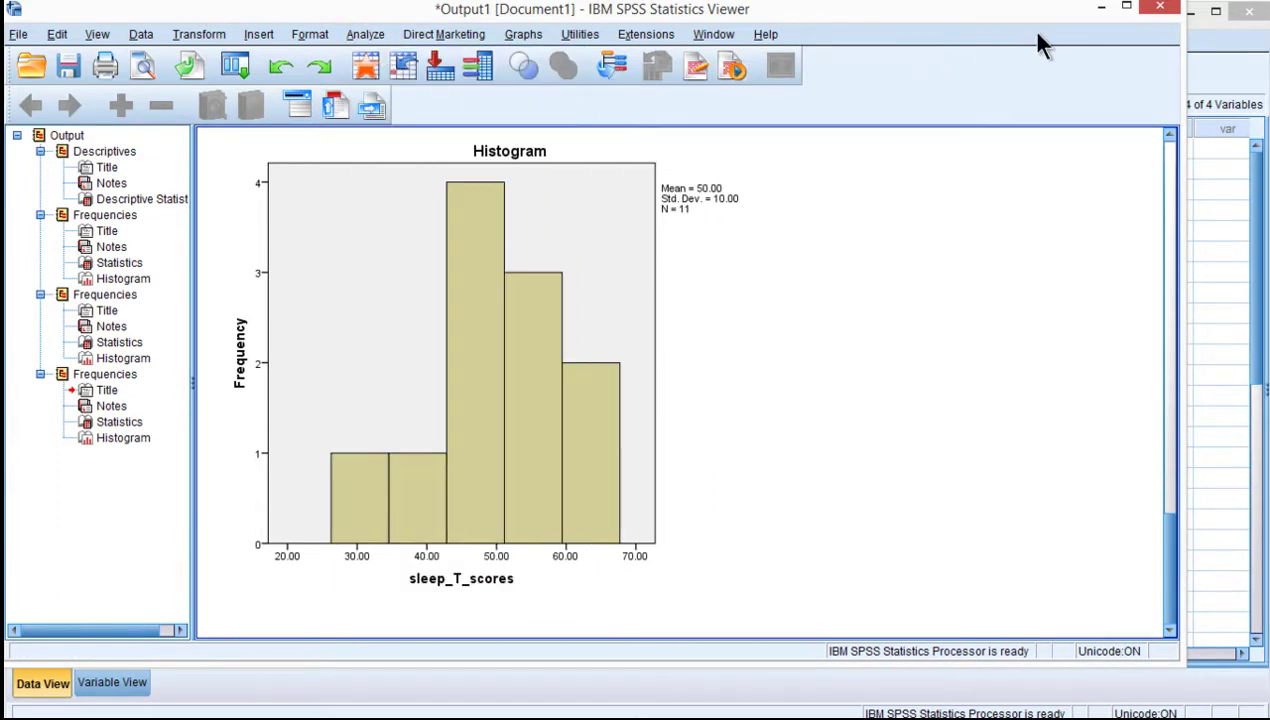
{"action": "left_click", "coordinate": [1100, 10]}
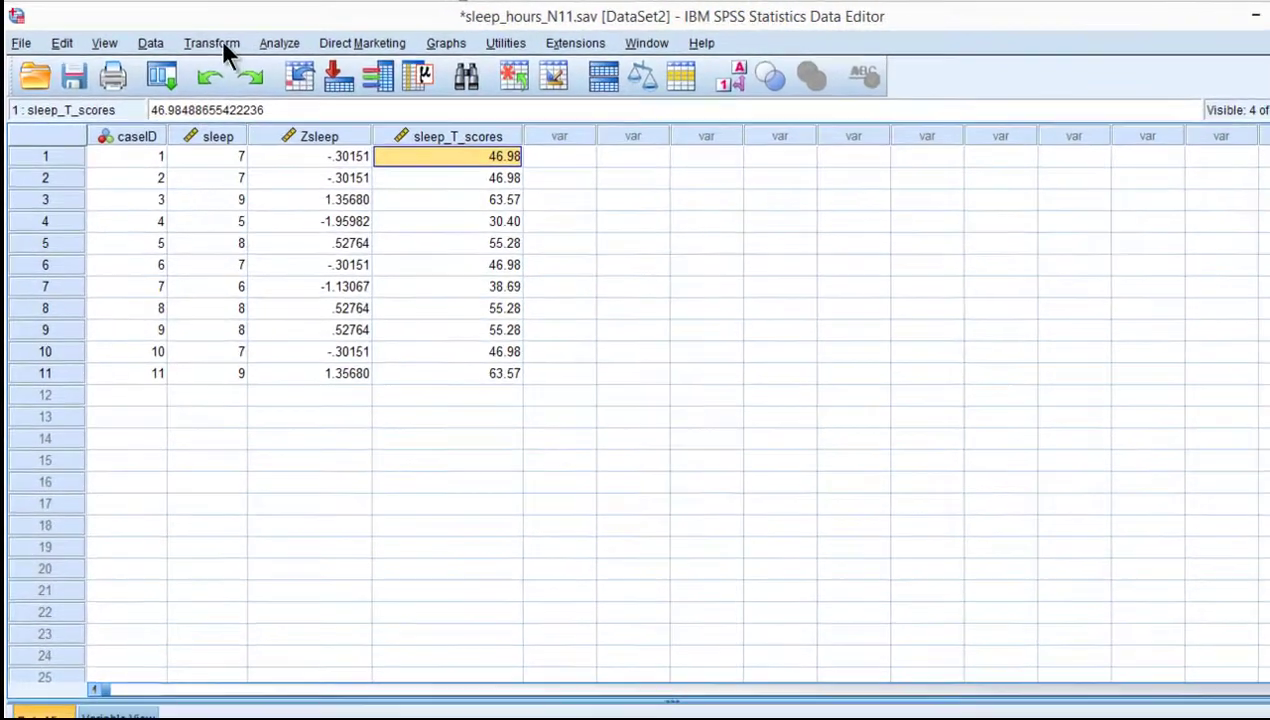
Step: Reopen Compute Variable and rename the target to sleep_IQ_scores
{"action": "left_click", "coordinate": [198, 40]}
{"action": "left_click", "coordinate": [270, 82]}
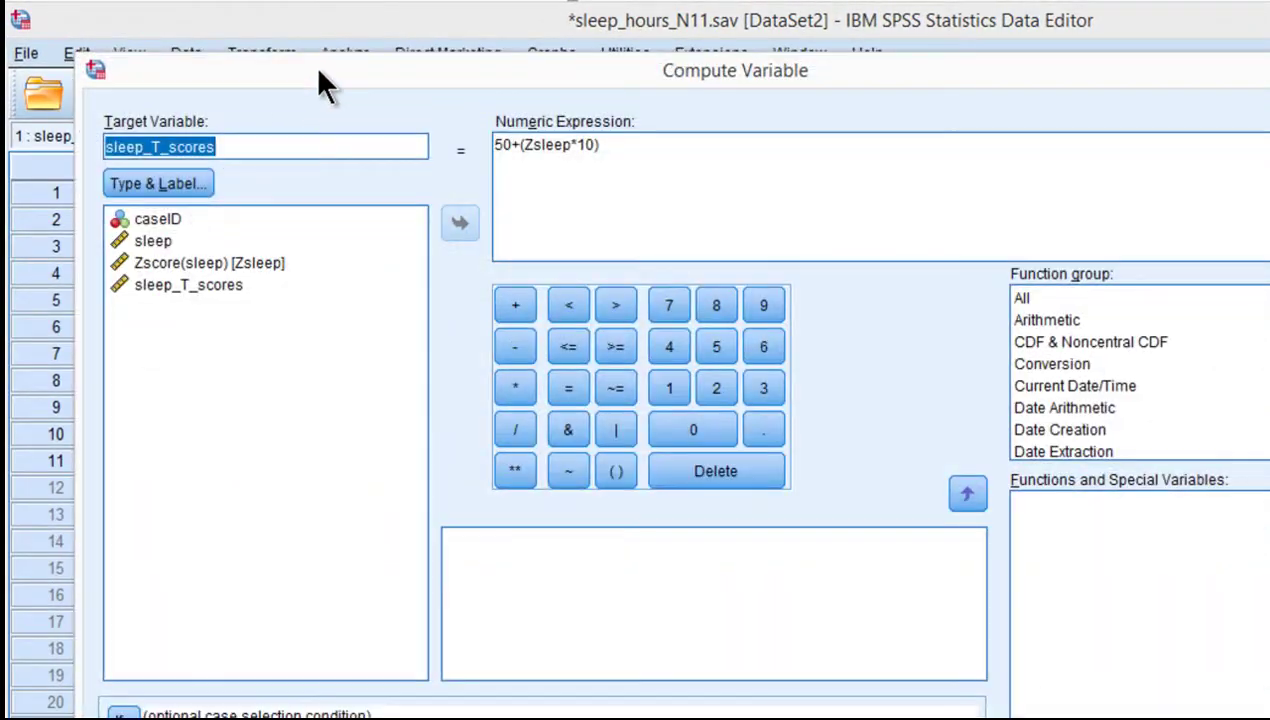
{"action": "left_click", "coordinate": [281, 140]}
{"action": "key", "text": "Left"}
{"action": "key", "text": "Left"}
{"action": "key", "text": "Left"}
{"action": "key", "text": "Left"}
{"action": "key", "text": "Left"}
{"action": "key", "text": "Left"}
{"action": "key", "text": "Left"}
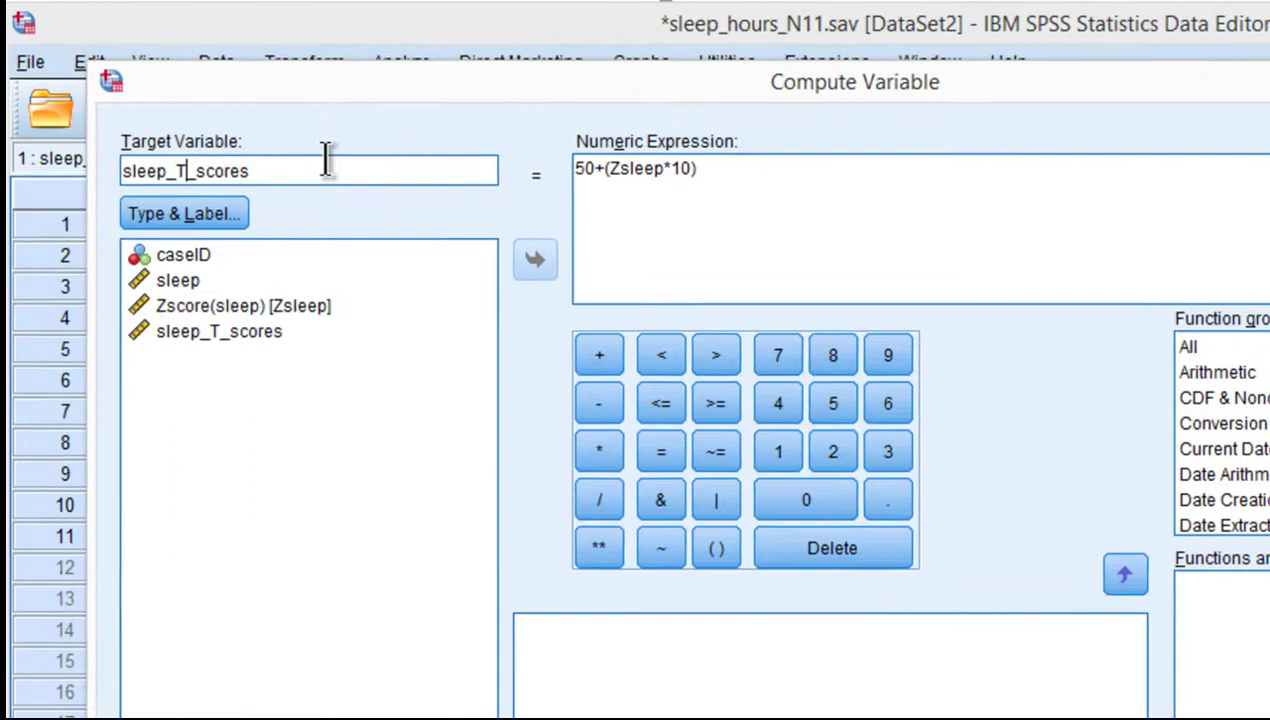
{"action": "key", "text": "shift+Left"}
{"action": "type", "text": "IQ"}
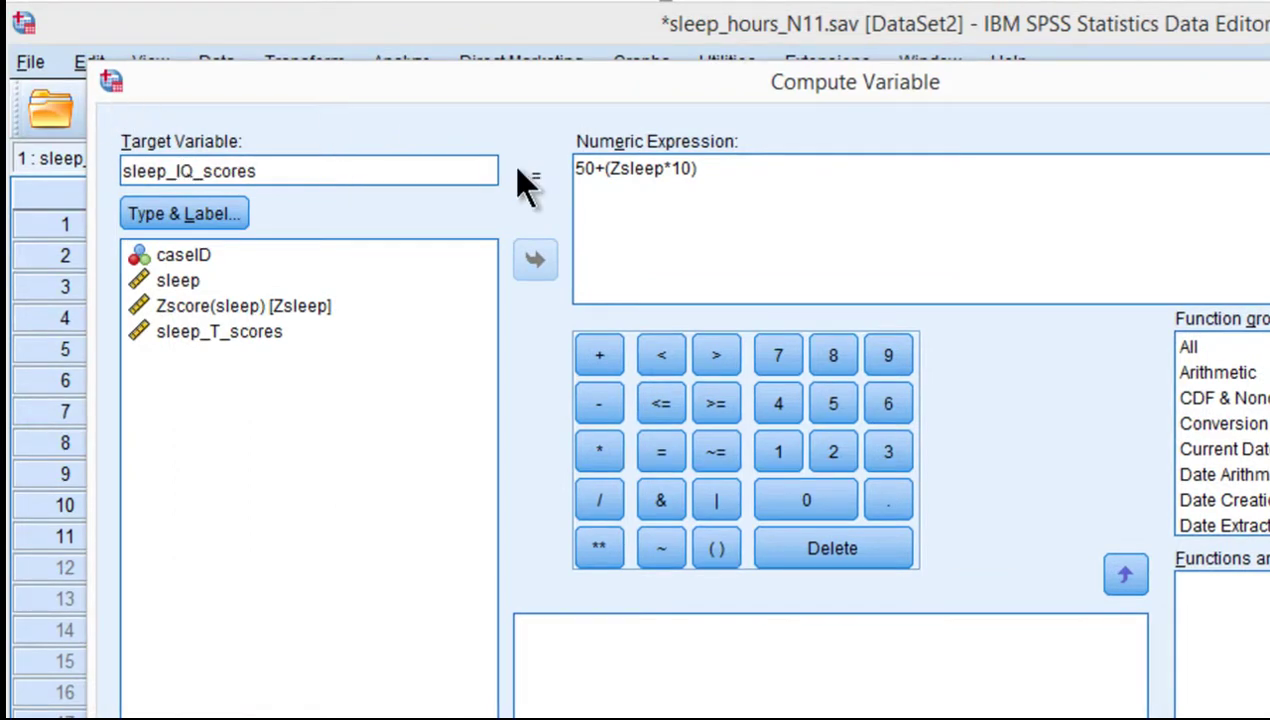
Step: Change the expression to 100+(Zsleep*15) and compute the new variable
{"action": "left_click_drag", "start_coordinate": [568, 170], "coordinate": [597, 168]}
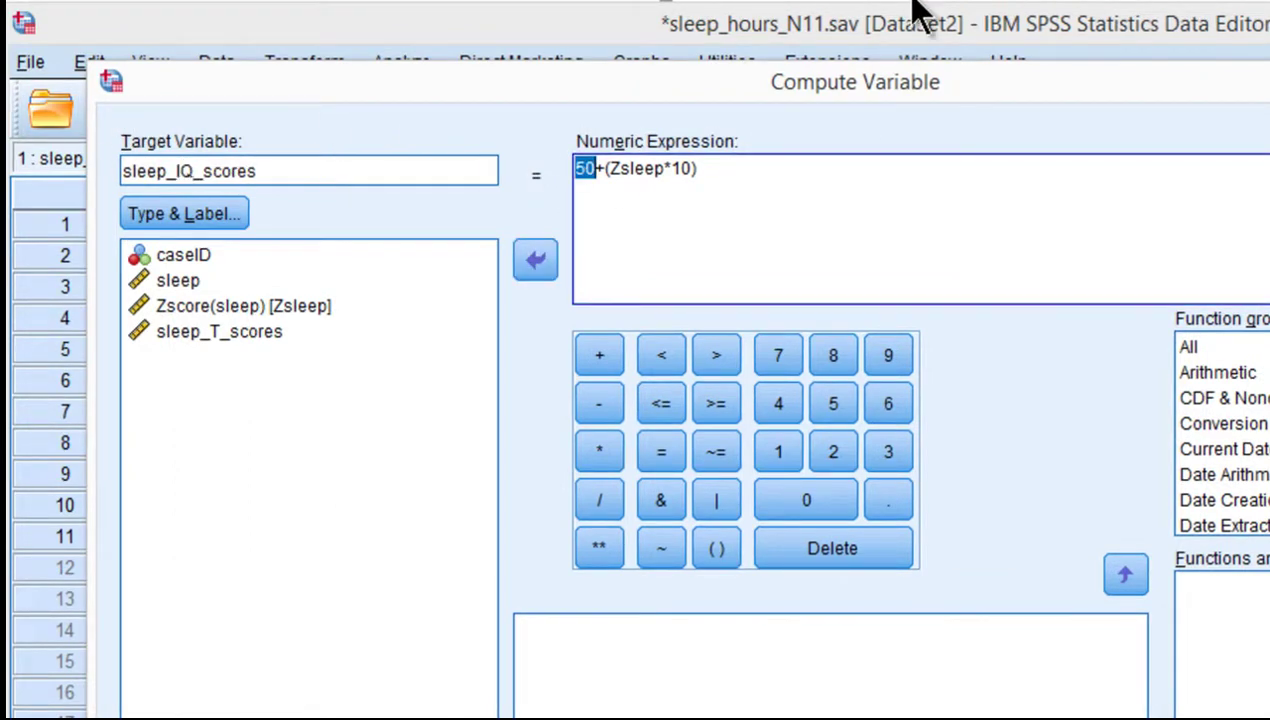
{"action": "type", "text": "100"}
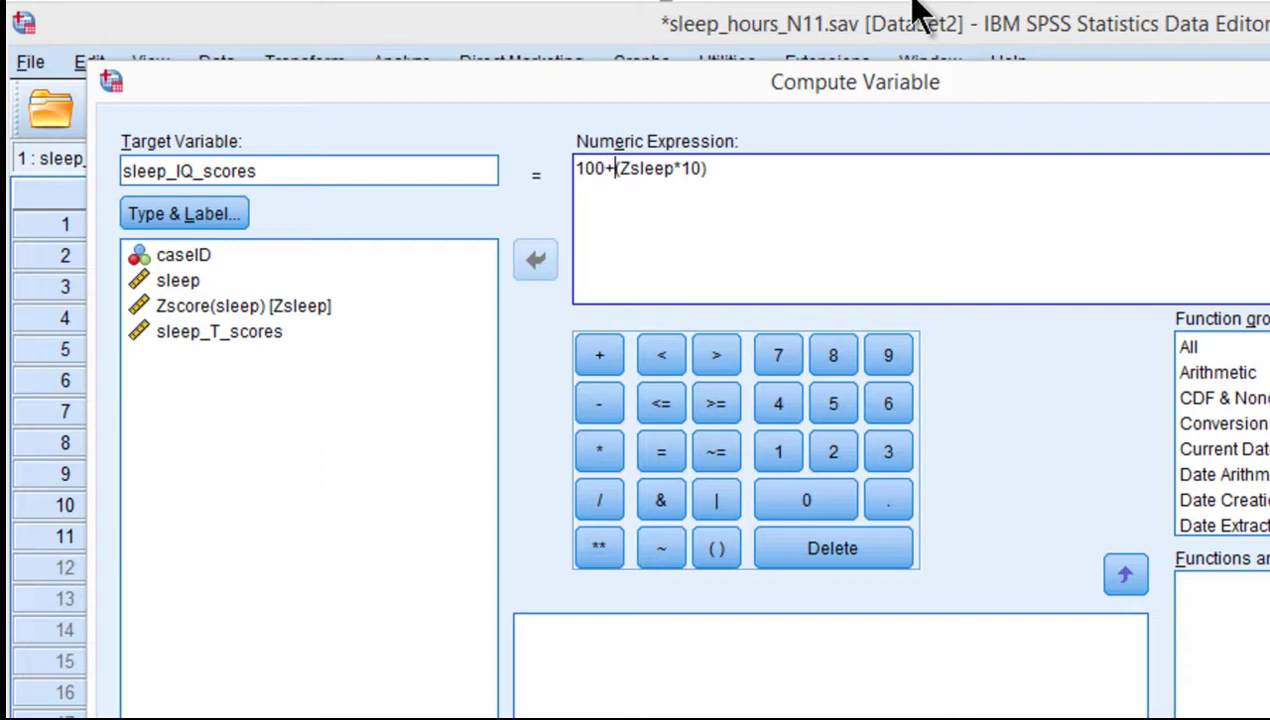
{"action": "key", "text": "Right"}
{"action": "key", "text": "Right"}
{"action": "key", "text": "Right"}
{"action": "key", "text": "Right"}
{"action": "key", "text": "Right"}
{"action": "key", "text": "Right"}
{"action": "key", "text": "Right"}
{"action": "key", "text": "Right"}
{"action": "key", "text": "Right"}
{"action": "key", "text": "Right"}
{"action": "key", "text": "shift+Left"}
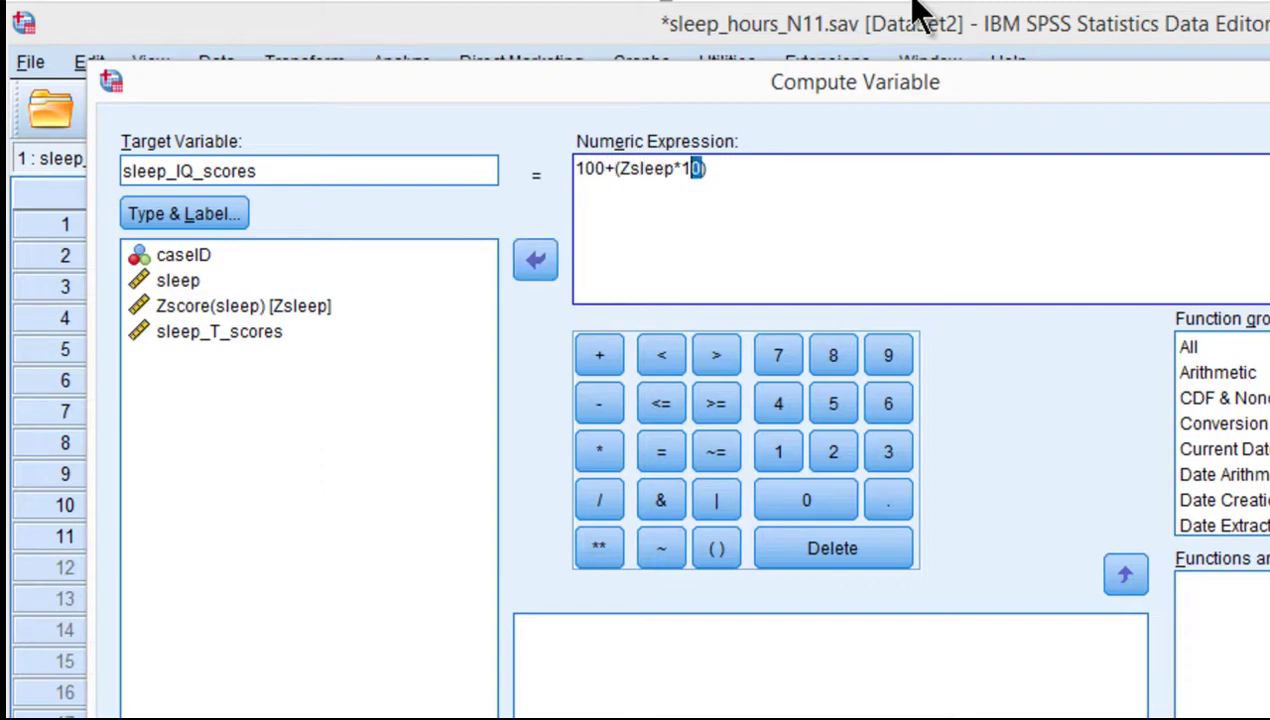
{"action": "type", "text": "5"}
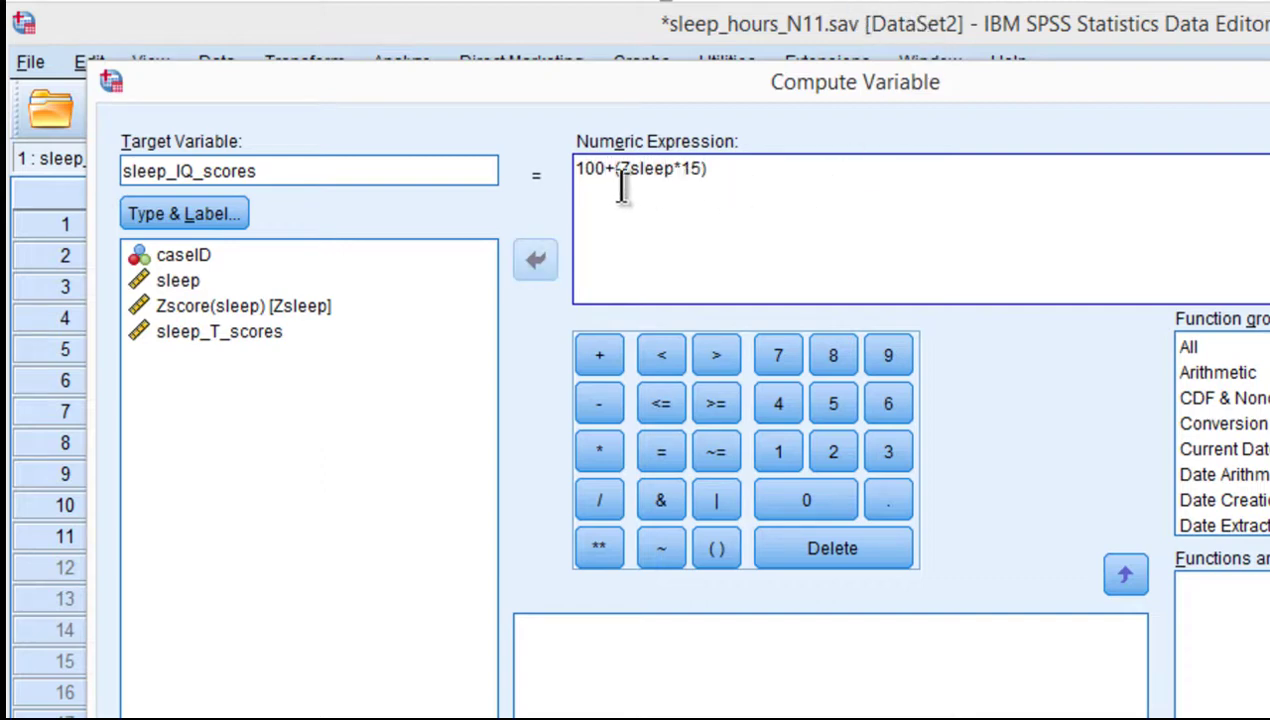
{"action": "double_click", "coordinate": [592, 170]}
{"action": "left_click", "coordinate": [601, 210]}
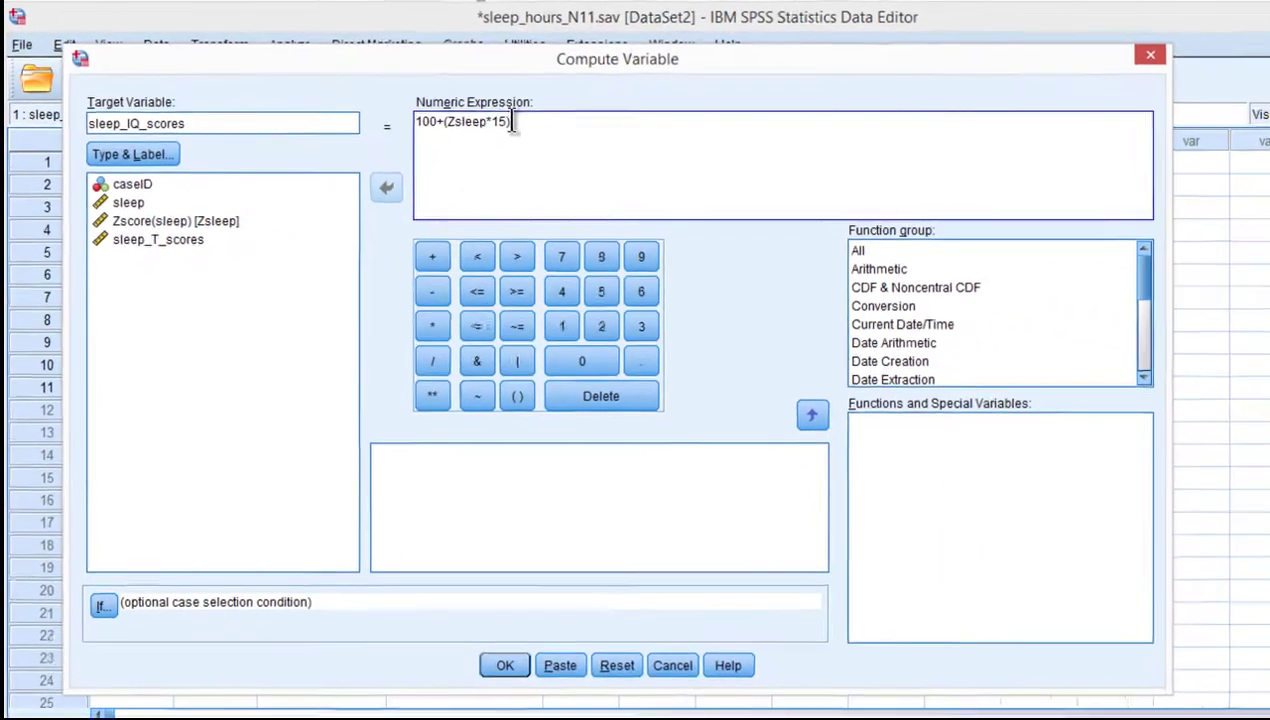
{"action": "left_click_drag", "start_coordinate": [706, 170], "coordinate": [641, 190]}
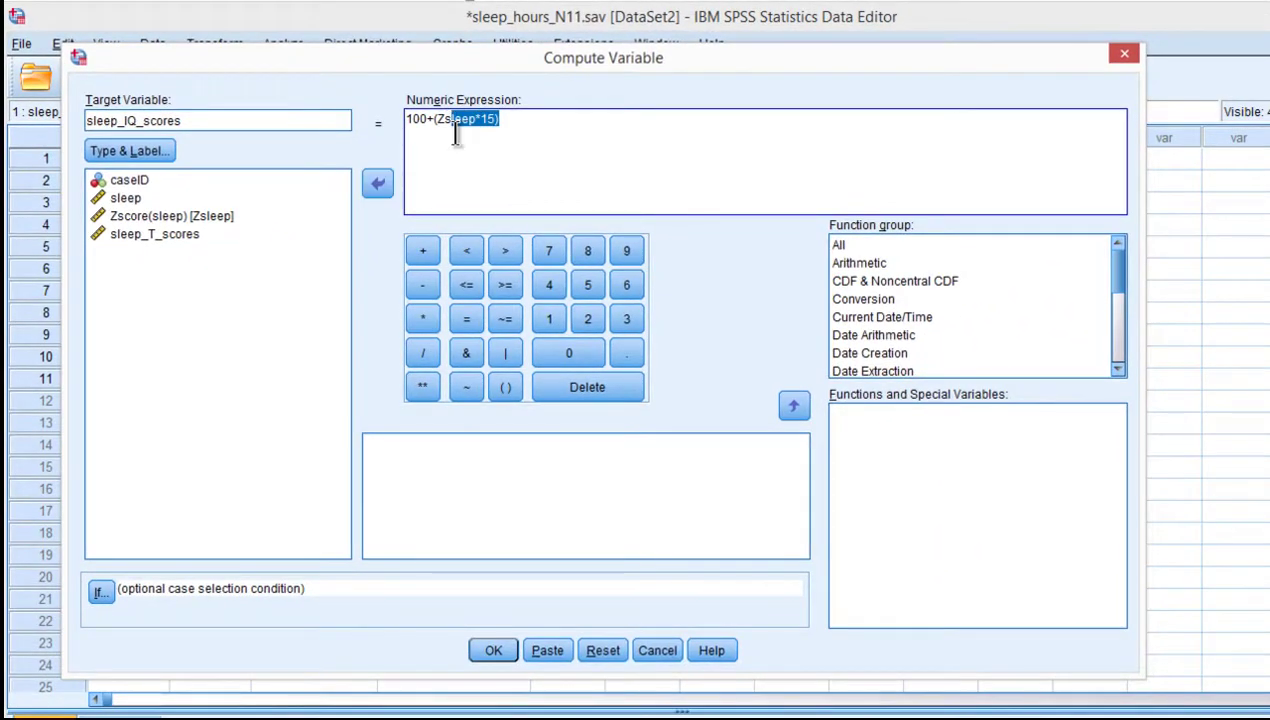
{"action": "left_click", "coordinate": [455, 130]}
{"action": "left_click_drag", "start_coordinate": [436, 120], "coordinate": [465, 120]}
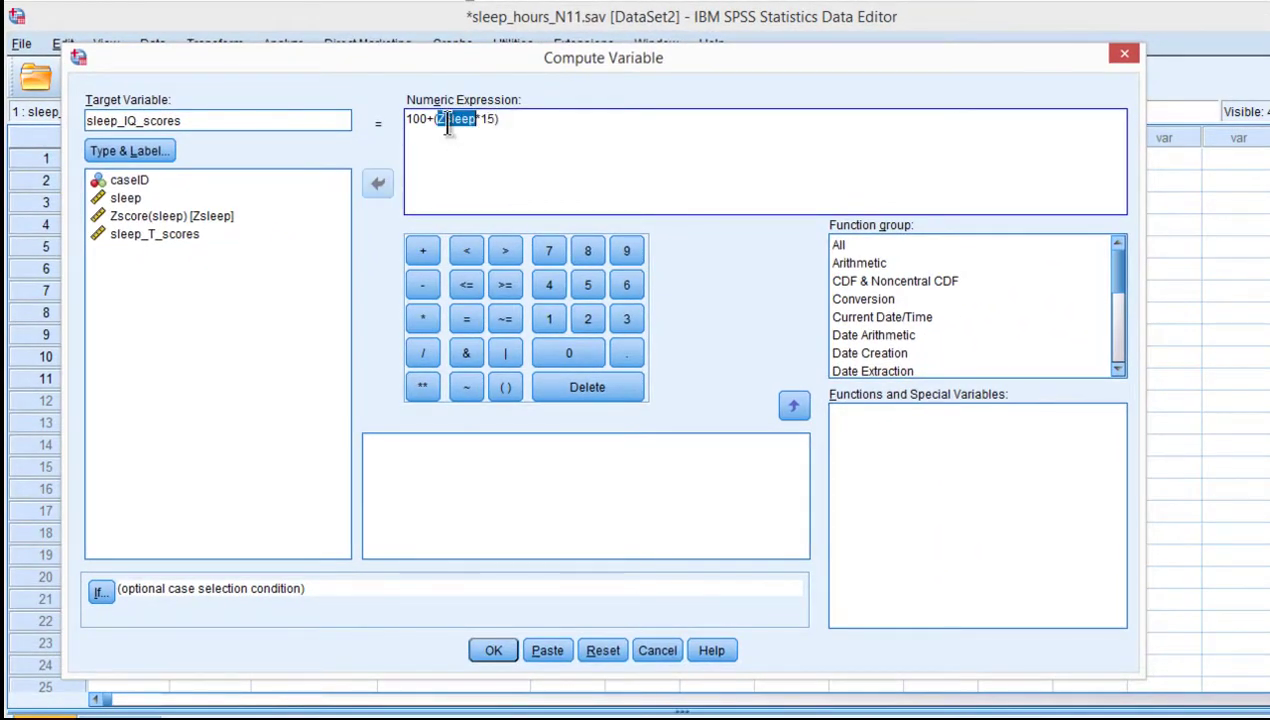
{"action": "left_click", "coordinate": [525, 122]}
{"action": "left_click", "coordinate": [496, 650]}
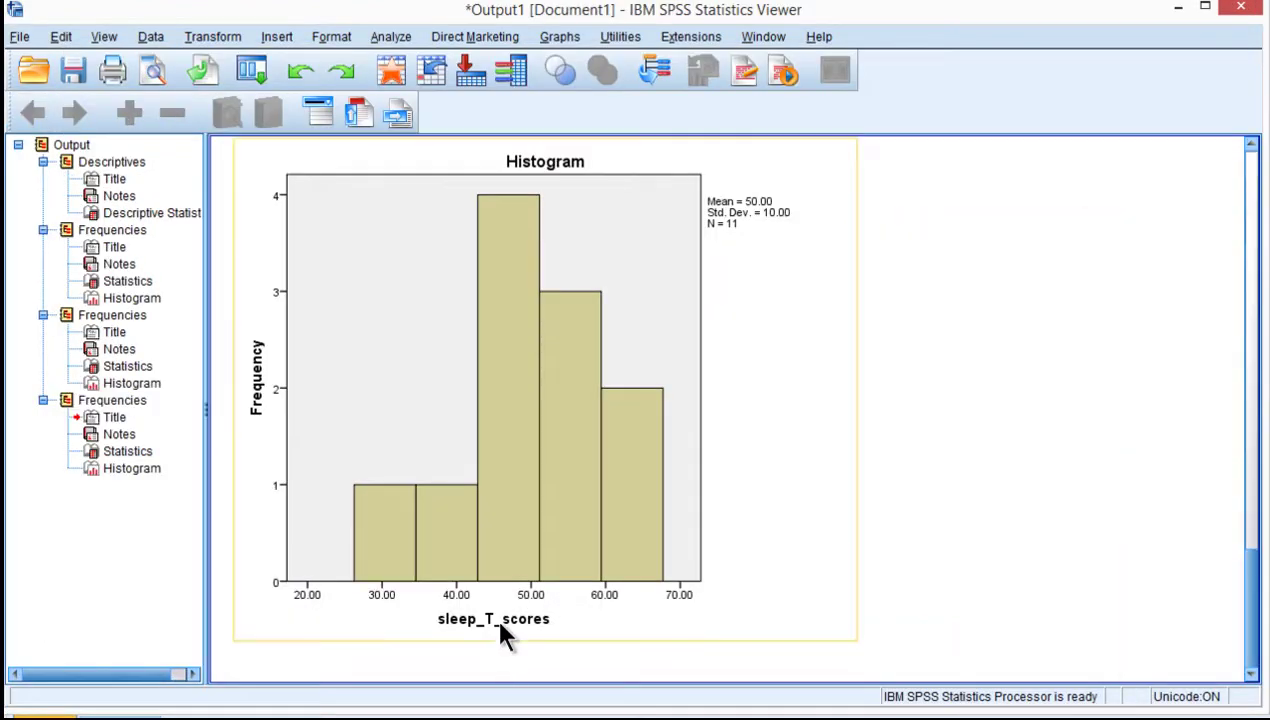
Step: Run Frequencies on sleep_IQ_scores in place of sleep_T_scores
{"action": "left_click", "coordinate": [376, 37]}
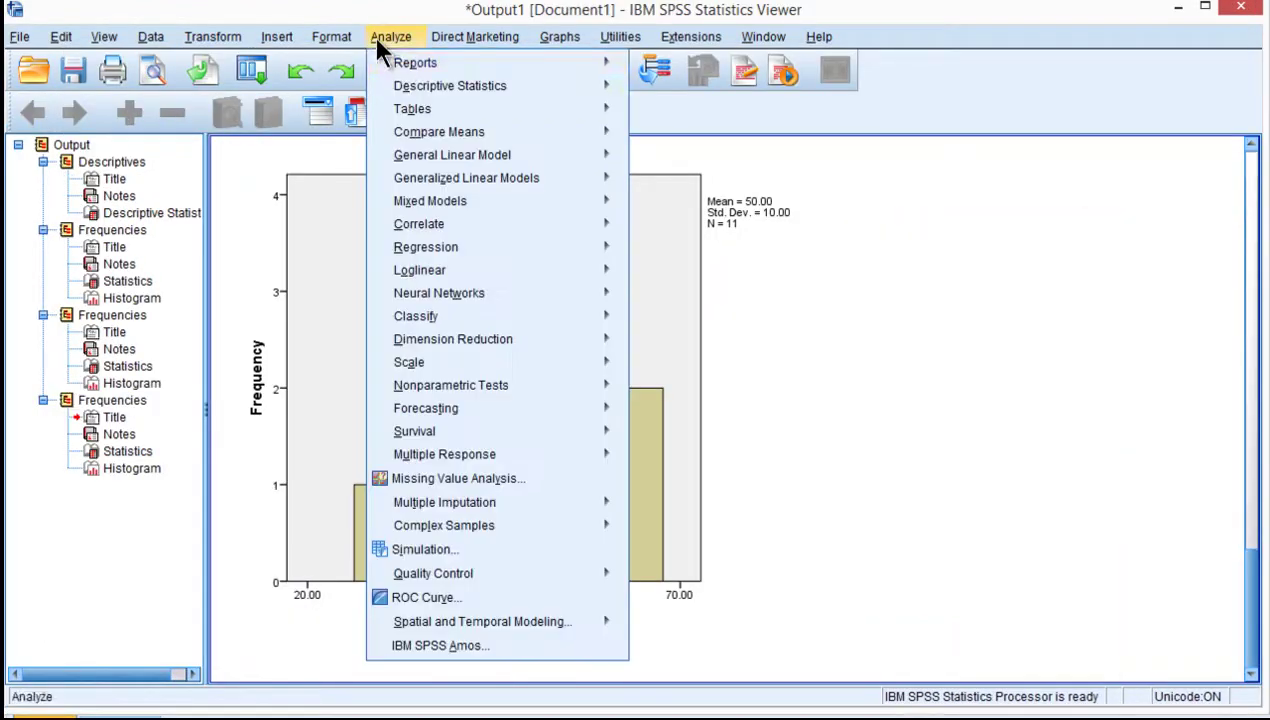
{"action": "mouse_move", "coordinate": [611, 88]}
{"action": "left_click", "coordinate": [672, 90]}
{"action": "left_click", "coordinate": [728, 88]}
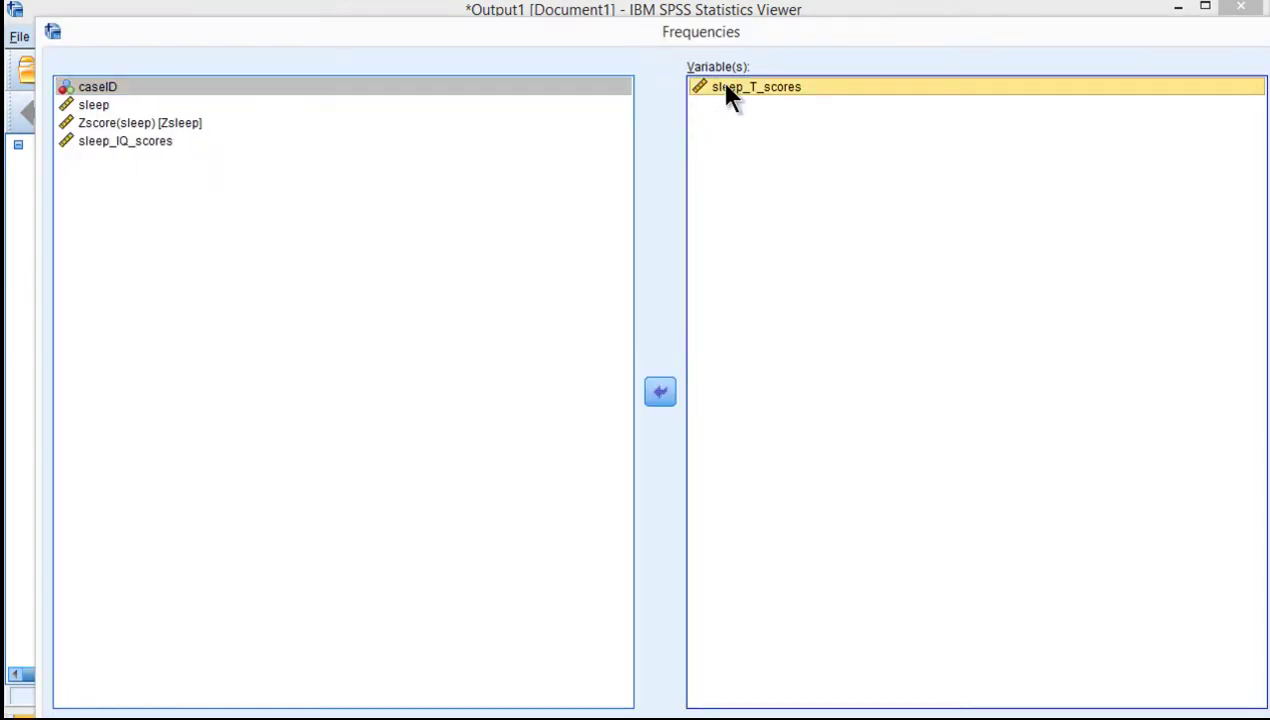
{"action": "left_click", "coordinate": [125, 159]}
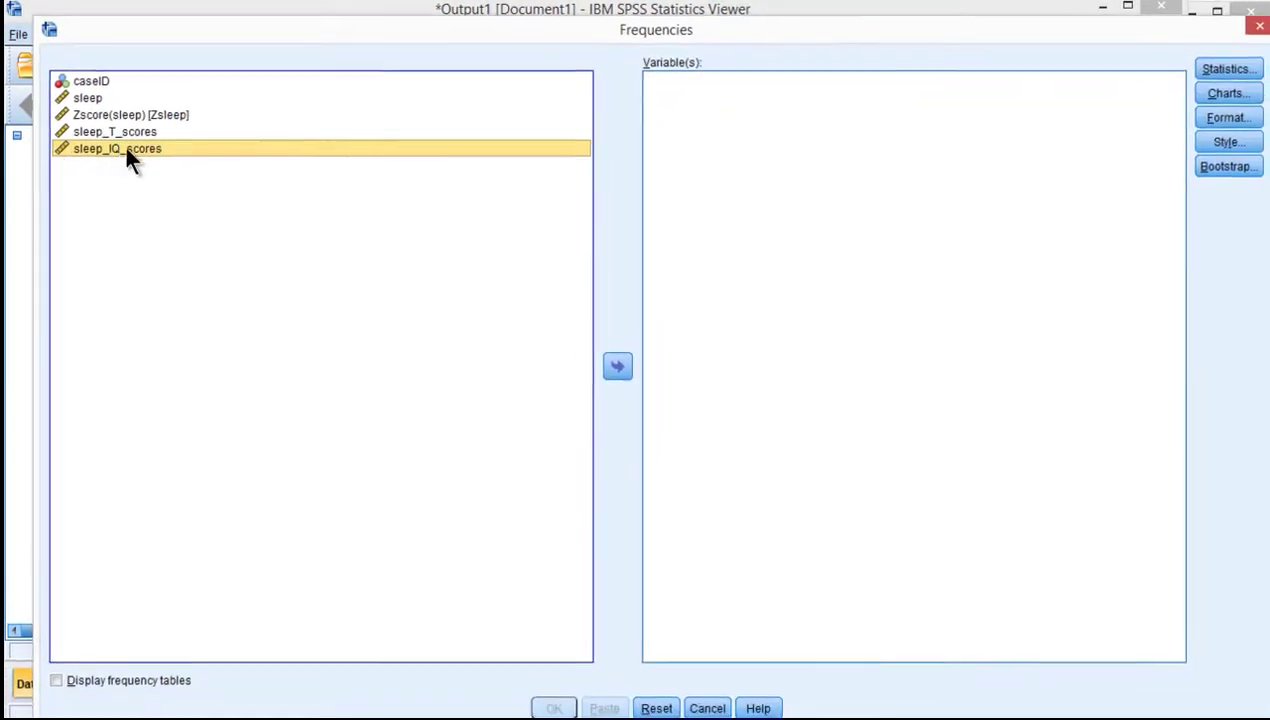
{"action": "left_click", "coordinate": [615, 365]}
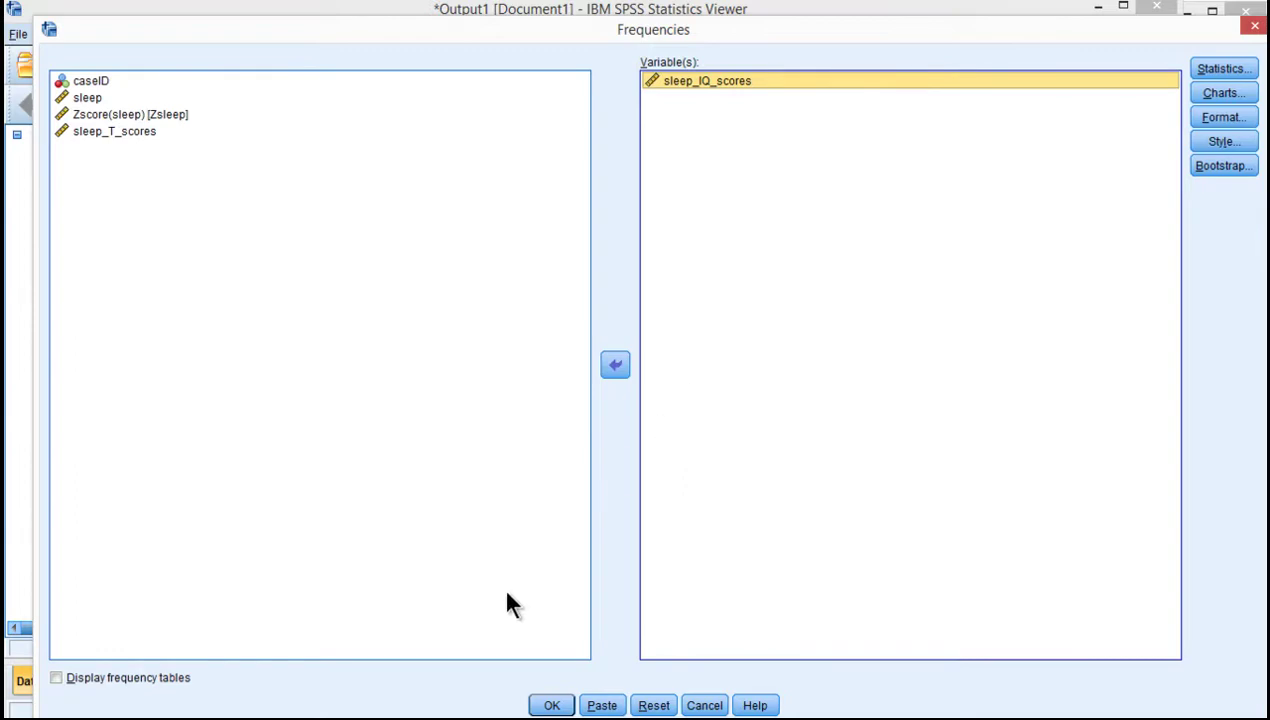
{"action": "left_click", "coordinate": [549, 704]}
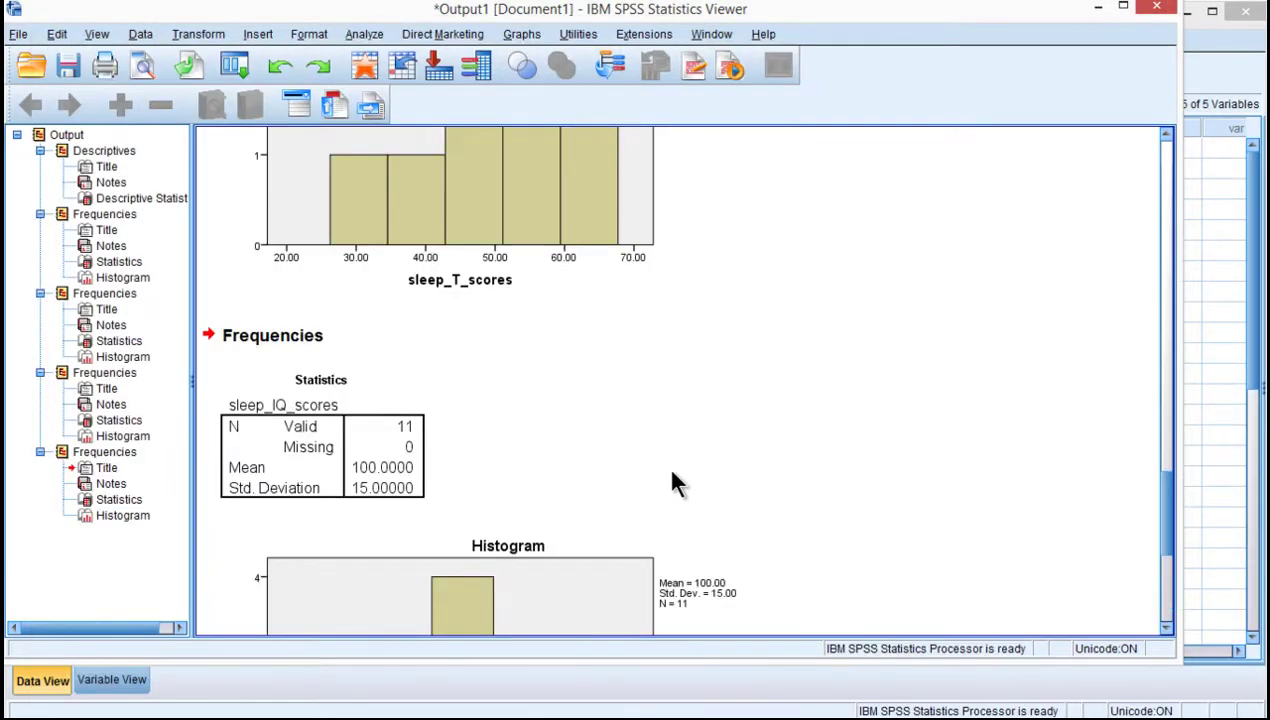
Step: Select the sleep_IQ_scores histogram, then return to the Data Editor showing IQ scores for all 11 cases
{"action": "scroll", "coordinate": [375, 318], "scroll_direction": "down", "scroll_amount": 2}
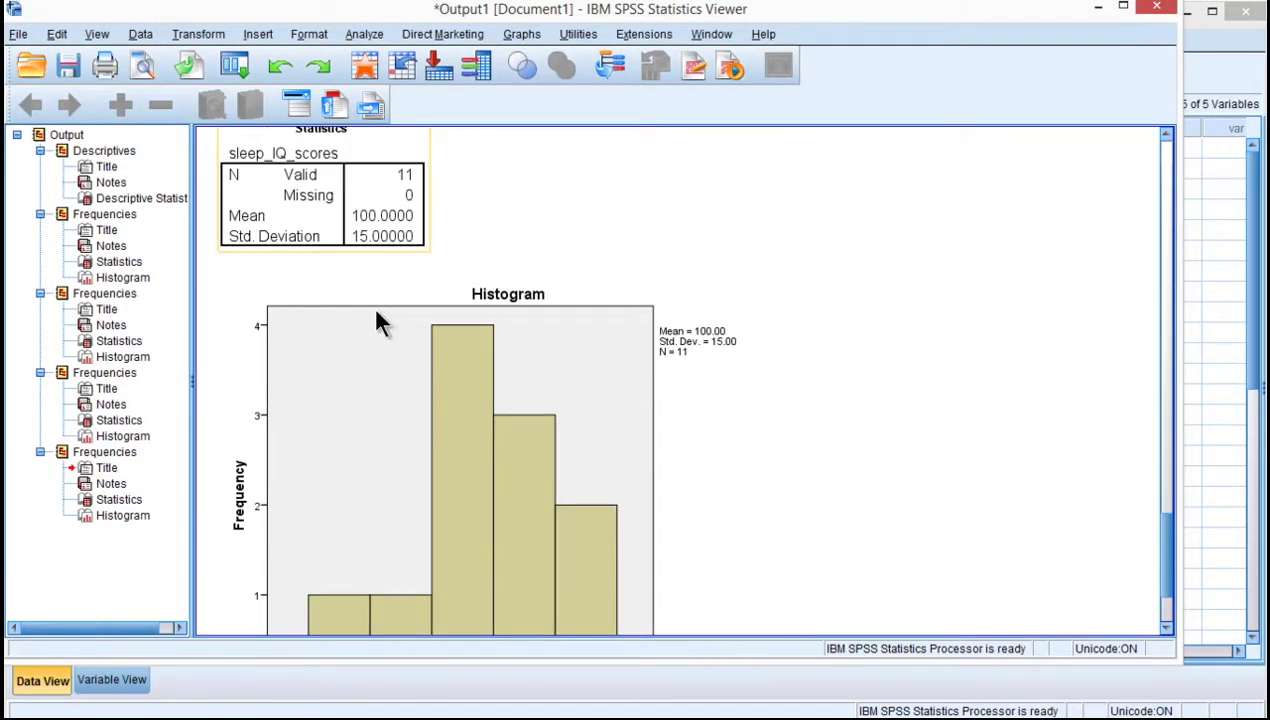
{"action": "scroll", "coordinate": [700, 340], "scroll_direction": "down", "scroll_amount": 3}
{"action": "left_click", "coordinate": [436, 462]}
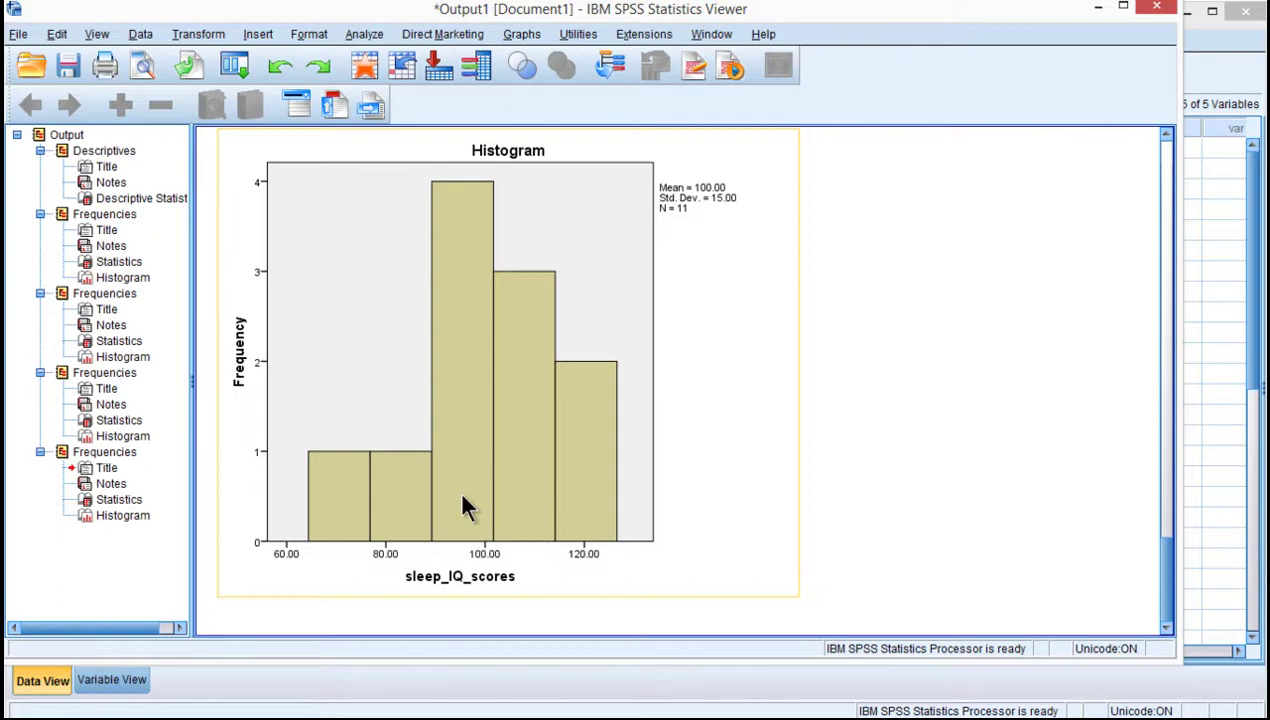
{"action": "key", "text": "alt+Tab"}
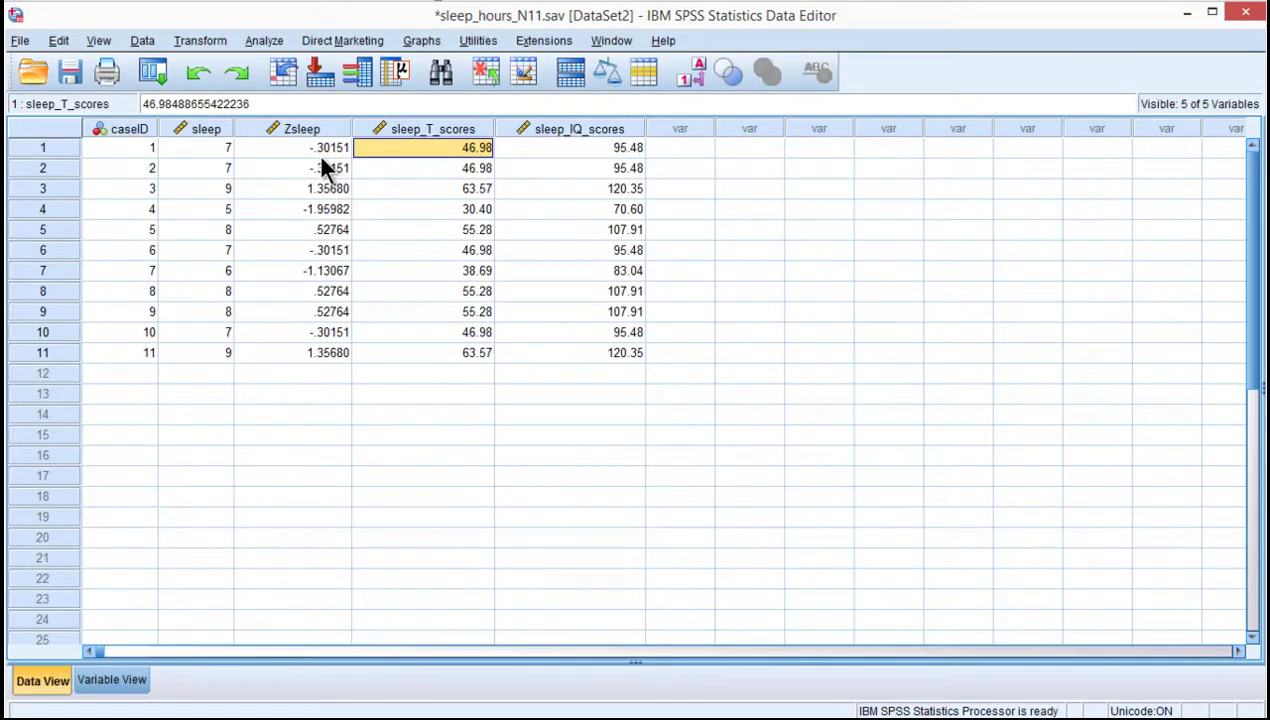